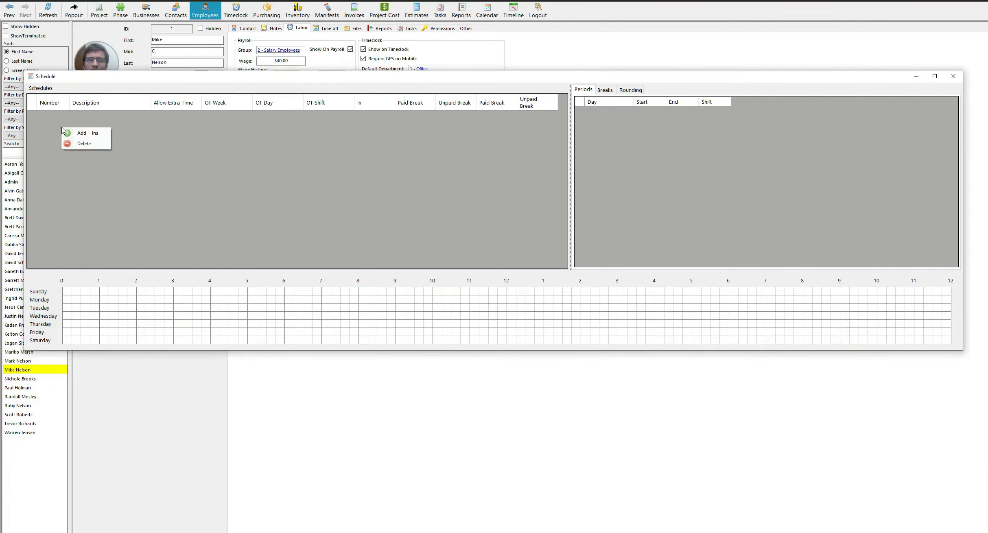
- Add a new schedule with ID 1 and the description Day Shift
{"action": "left_click", "coordinate": [88, 134]}
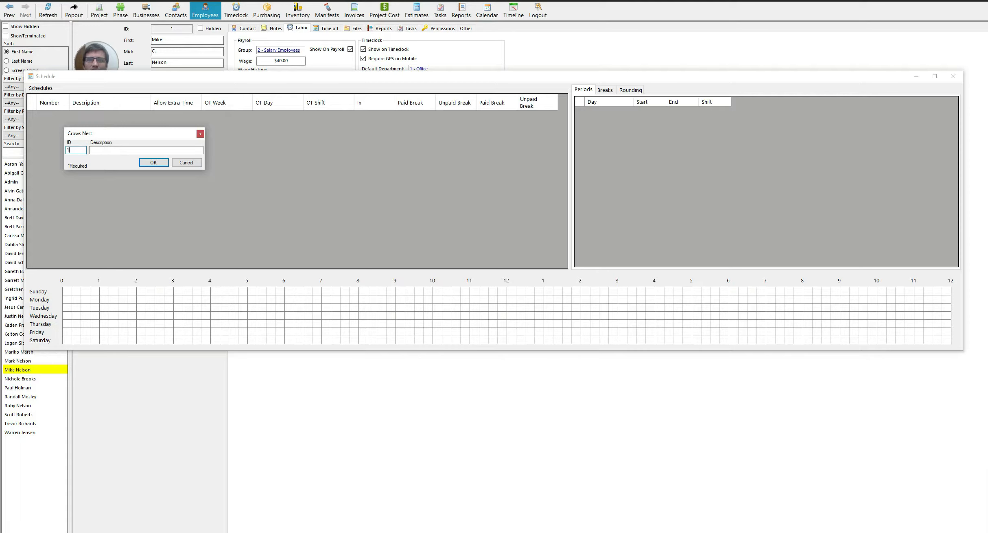
{"action": "type", "text": "Day Shift"}
{"action": "key", "text": "Return"}
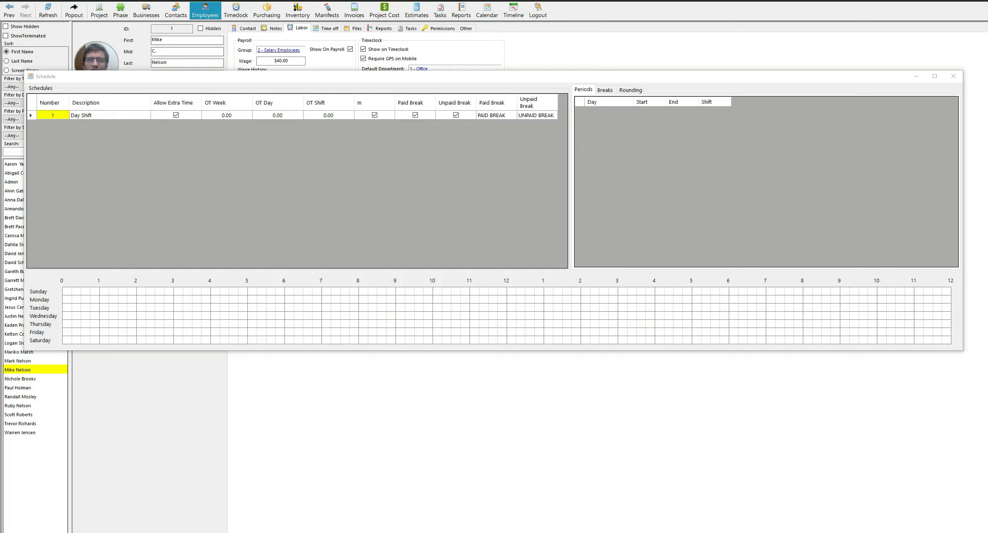
- Add a Monday work period to the Day Shift schedule, running from 8:00 AM to 5:00 PM
{"action": "right_click", "coordinate": [600, 132]}
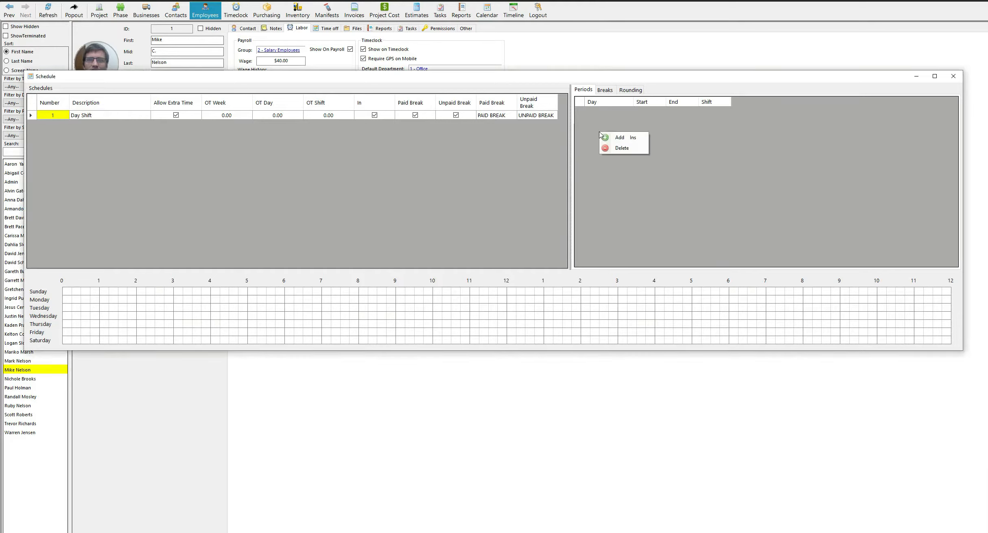
{"action": "left_click", "coordinate": [620, 139]}
{"action": "left_click", "coordinate": [628, 111]}
{"action": "left_click", "coordinate": [629, 111]}
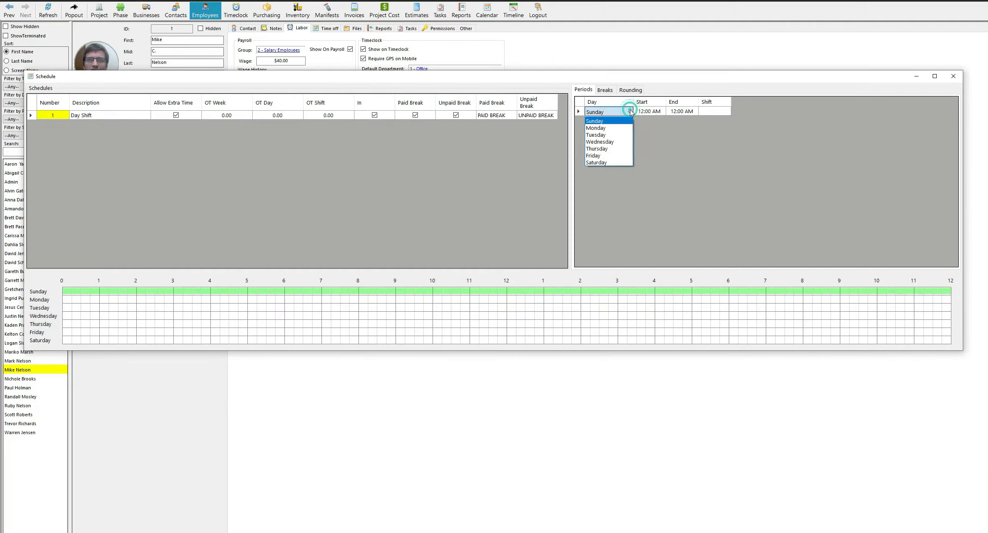
{"action": "left_click", "coordinate": [605, 129]}
{"action": "left_click", "coordinate": [644, 111]}
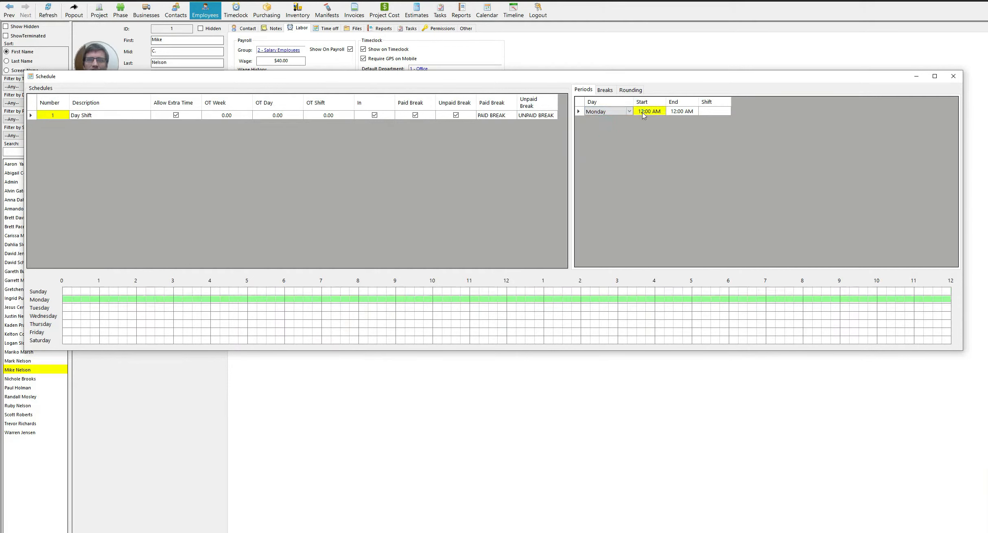
{"action": "left_click", "coordinate": [643, 111]}
{"action": "type", "text": "8"}
{"action": "left_click", "coordinate": [681, 112]}
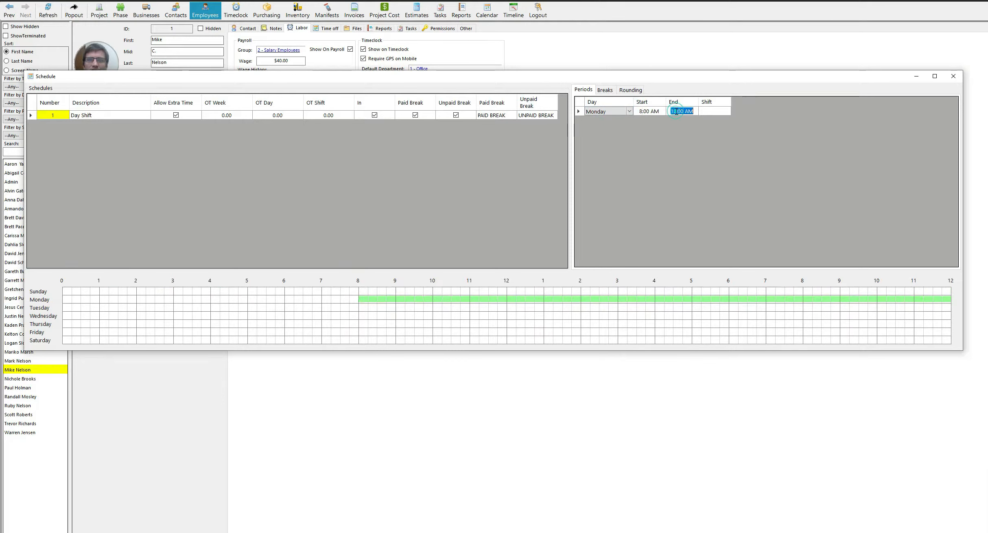
{"action": "left_click", "coordinate": [675, 112]}
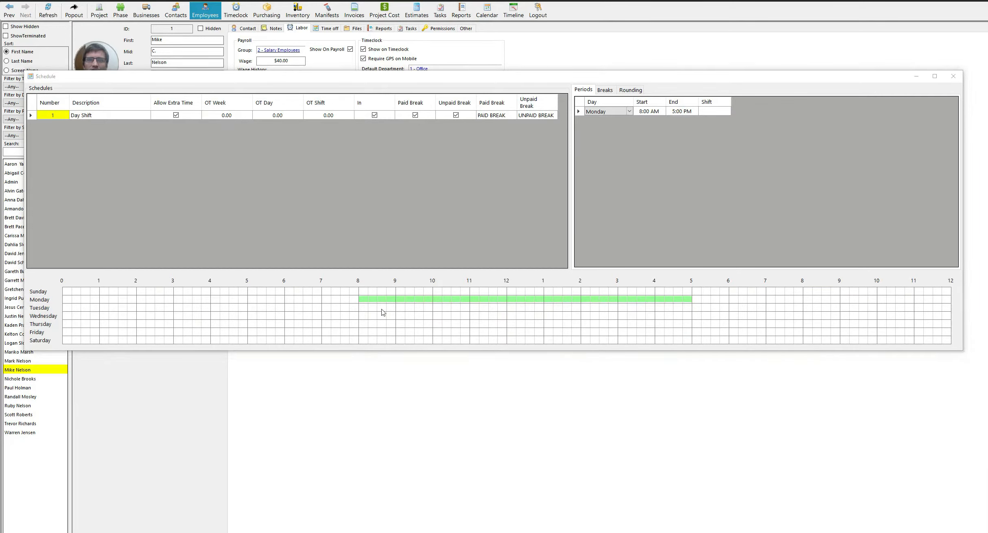
- Draw matching 8:00 AM to 5:00 PM periods for Tuesday through Saturday on the weekly time grid
{"action": "left_click_drag", "start_coordinate": [359, 304], "coordinate": [693, 339]}
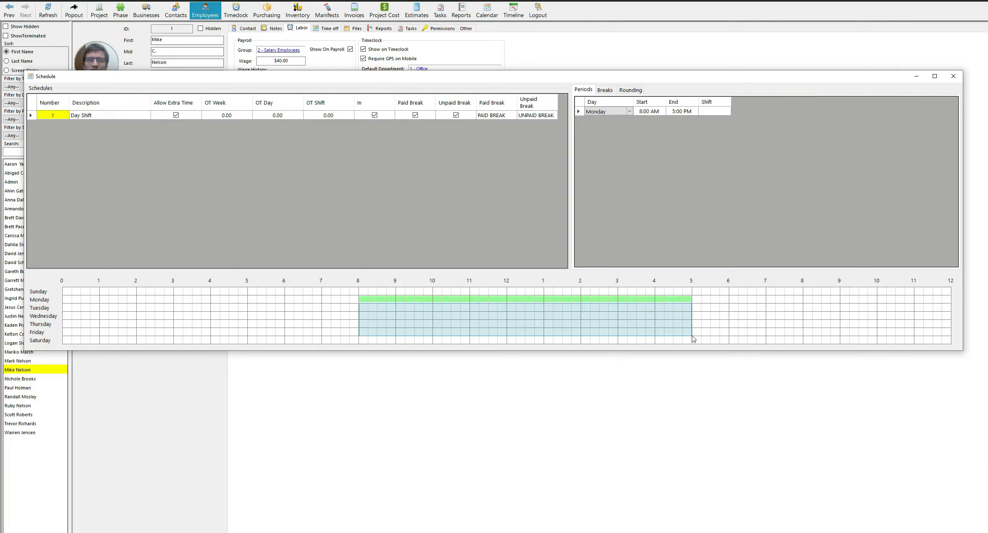
{"action": "left_click_drag", "start_coordinate": [692, 339], "coordinate": [693, 339]}
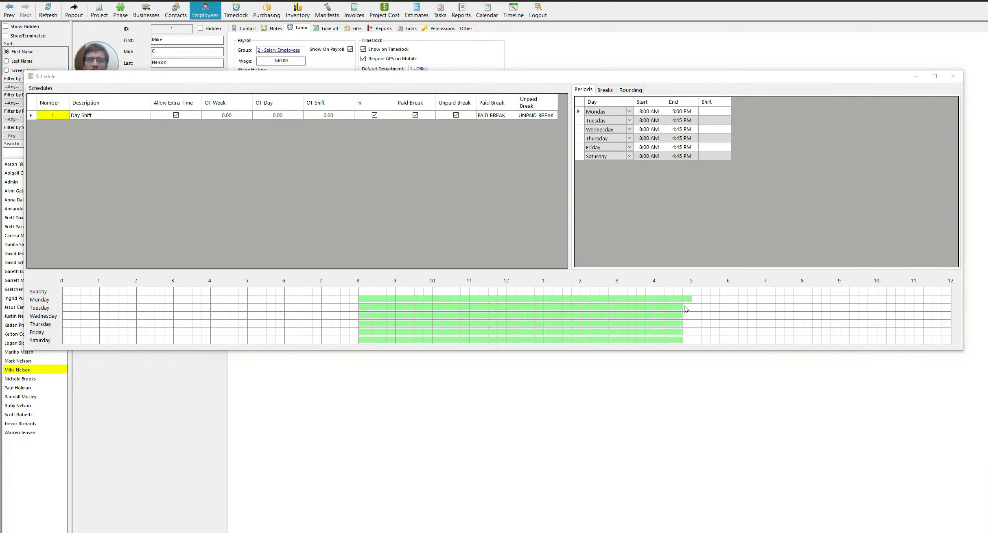
{"action": "left_click_drag", "start_coordinate": [683, 308], "coordinate": [693, 346]}
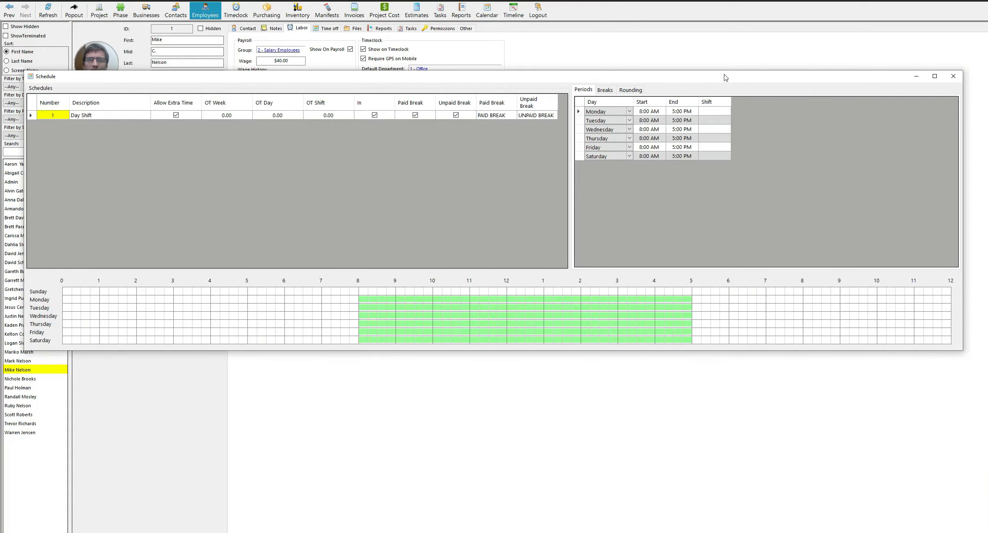
- Remove the Saturday period from the Day Shift schedule
{"action": "left_click_drag", "start_coordinate": [723, 75], "coordinate": [723, 39]}
{"action": "left_click_drag", "start_coordinate": [760, 315], "coordinate": [760, 355]}
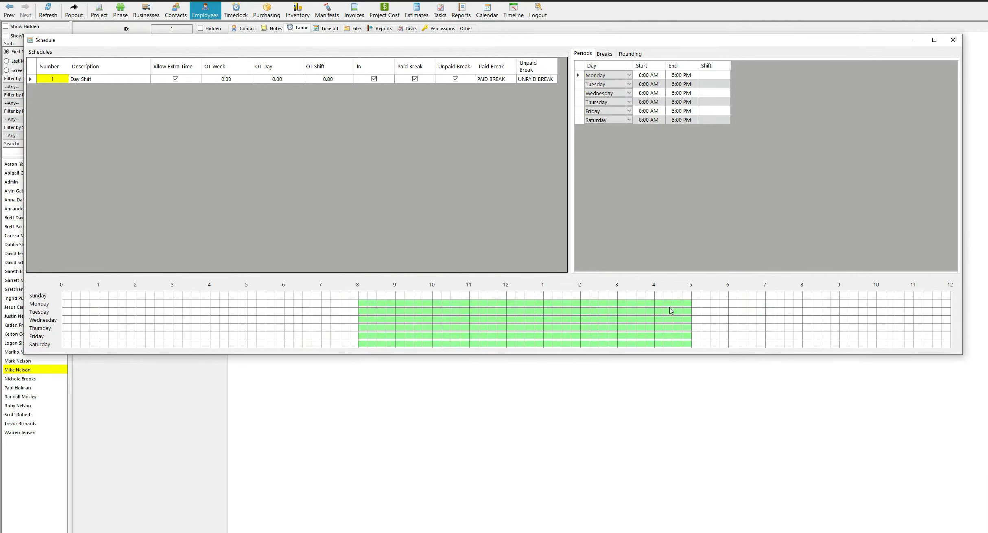
{"action": "right_click", "coordinate": [712, 121]}
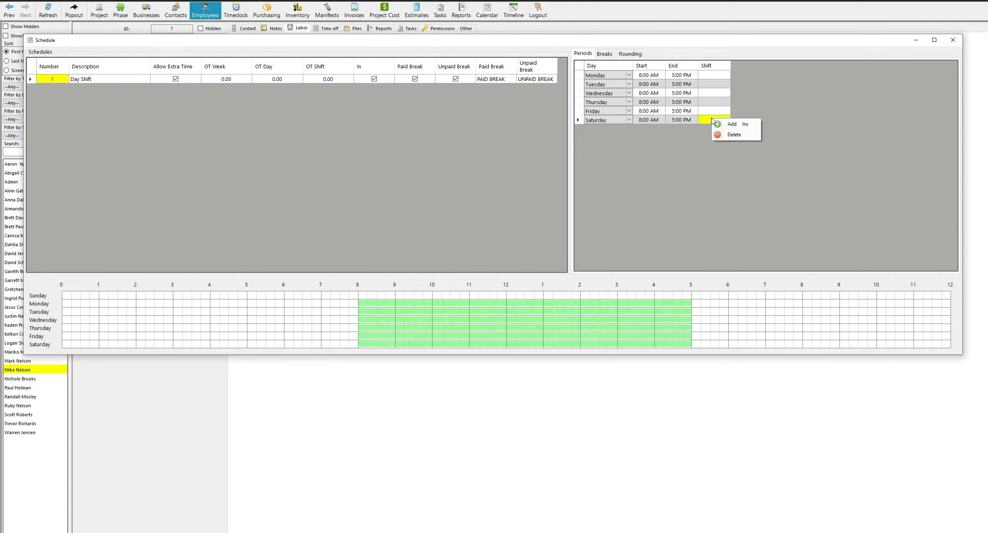
{"action": "left_click", "coordinate": [684, 237]}
{"action": "left_click_drag", "start_coordinate": [696, 347], "coordinate": [353, 345]}
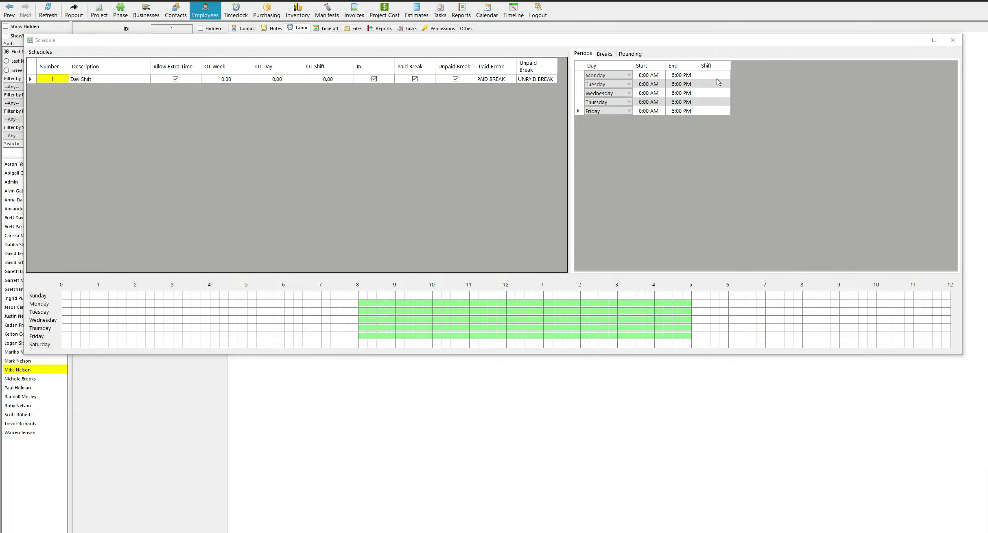
- Number the shifts of the Monday through Friday periods 1, 2, 3, 4 and 5 in order
{"action": "left_click", "coordinate": [711, 77]}
{"action": "left_click", "coordinate": [713, 76]}
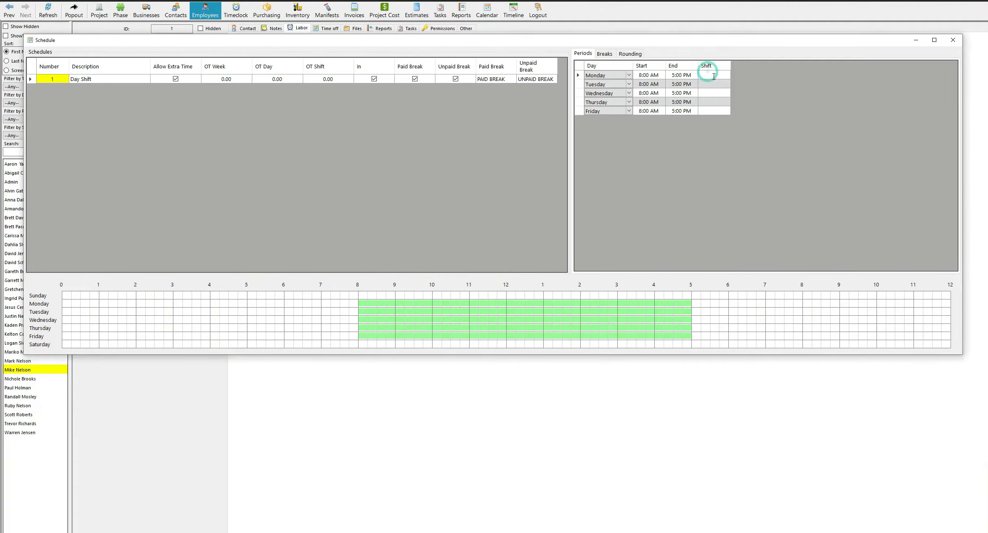
{"action": "type", "text": "1"}
{"action": "key", "text": "Return"}
{"action": "type", "text": "2"}
{"action": "key", "text": "Return"}
{"action": "type", "text": "3"}
{"action": "key", "text": "Return"}
{"action": "type", "text": "4"}
{"action": "key", "text": "Return"}
{"action": "type", "text": "5"}
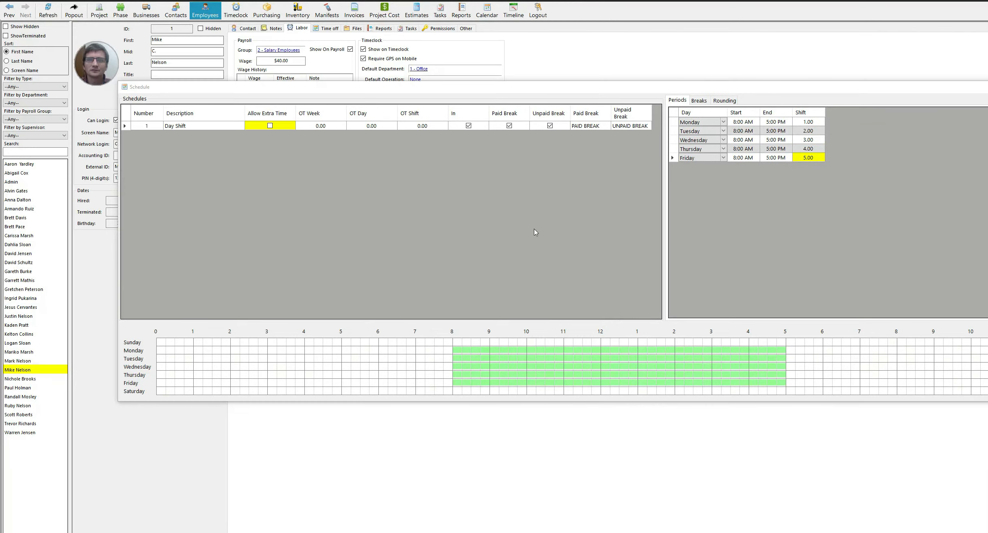
- Set the Day Shift schedule's weekly overtime (OT Week) value to 40
{"action": "left_click_drag", "start_coordinate": [309, 87], "coordinate": [313, 111]}
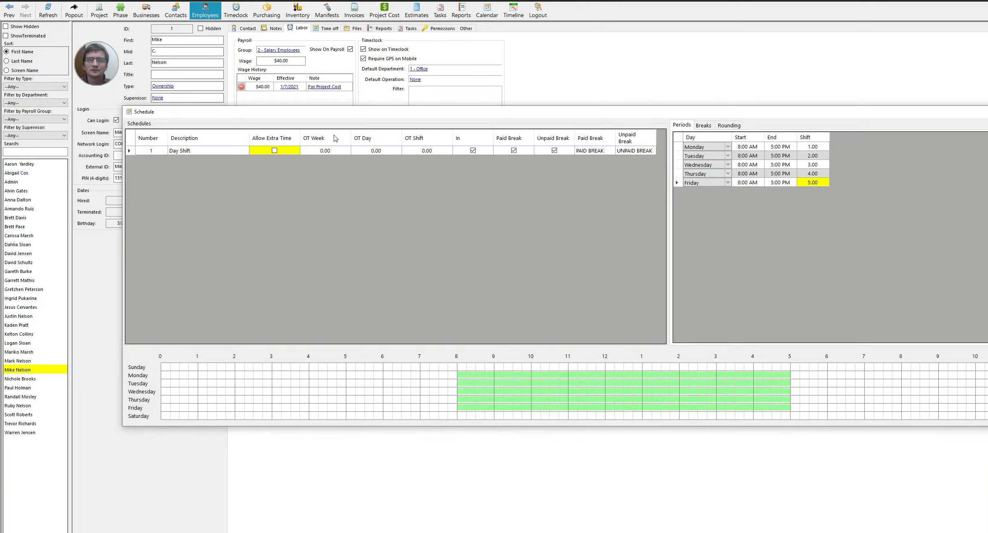
{"action": "left_click", "coordinate": [383, 154]}
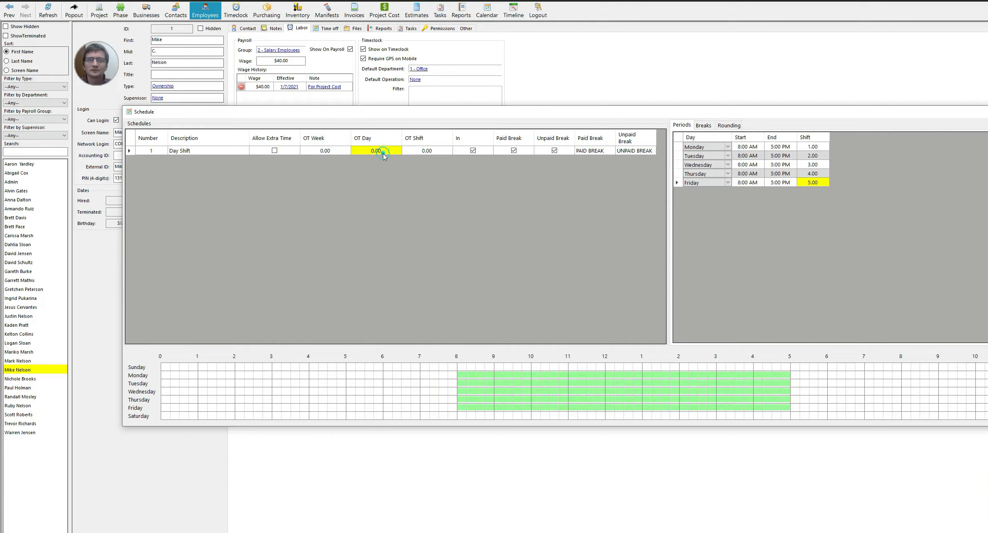
{"action": "left_click", "coordinate": [443, 152]}
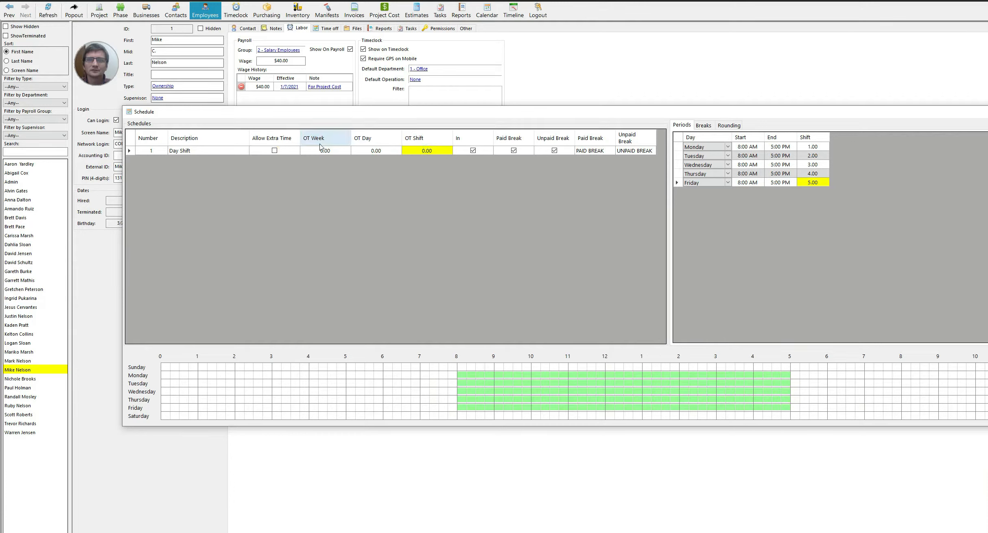
{"action": "left_click", "coordinate": [338, 152]}
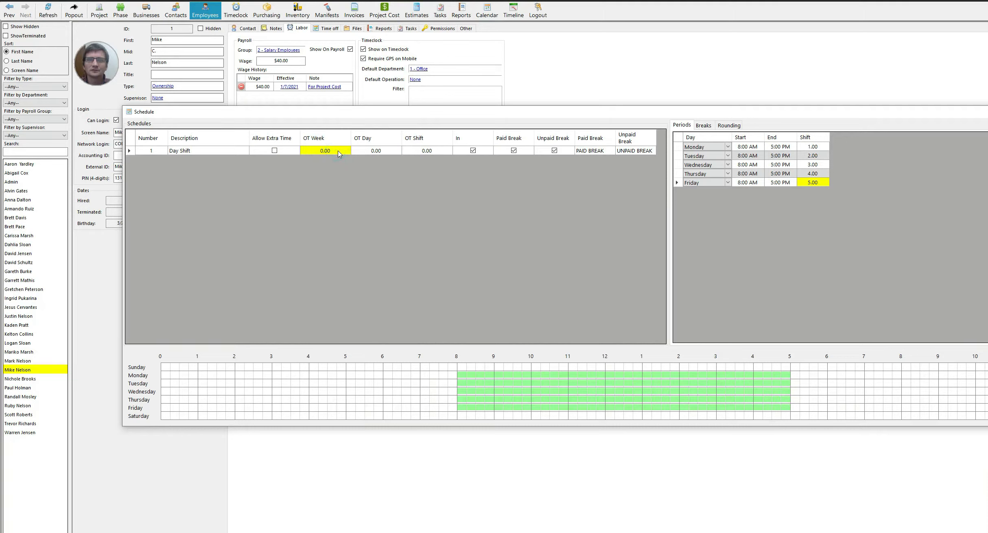
{"action": "type", "text": "40"}
{"action": "left_click", "coordinate": [378, 151]}
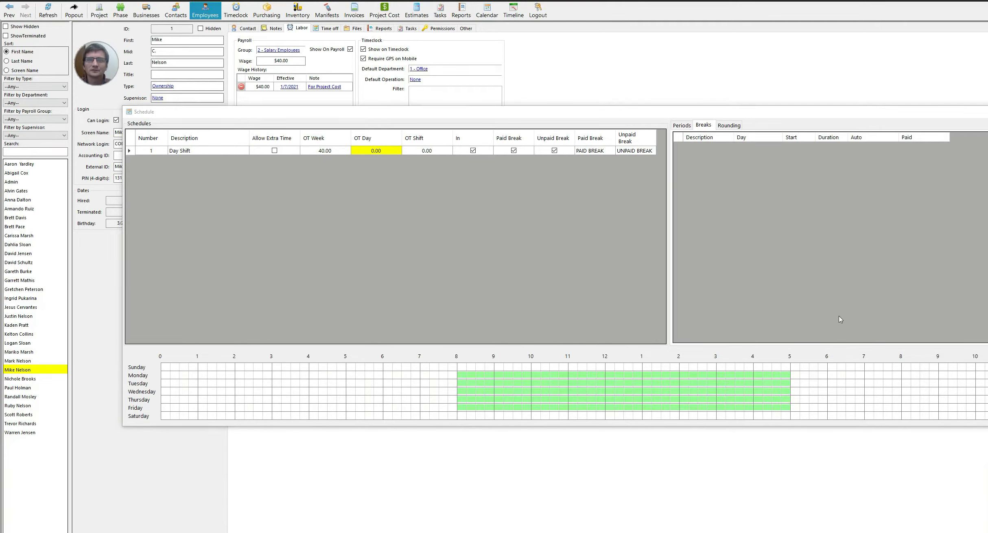
- Rename the Day Shift's paid break label to Coffee Break and its unpaid break label to Lunch Break
{"action": "left_click", "coordinate": [602, 154]}
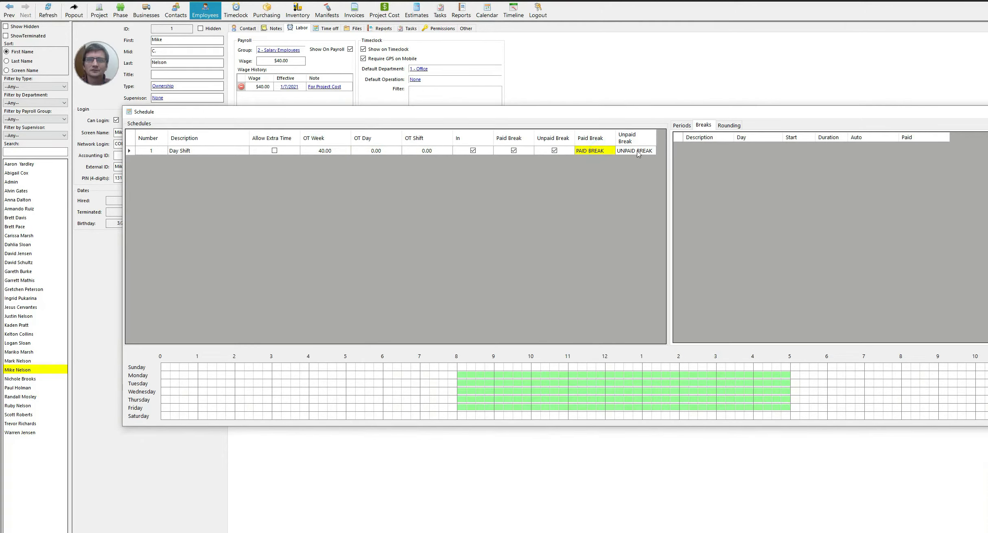
{"action": "left_click_drag", "start_coordinate": [669, 138], "coordinate": [711, 150]}
{"action": "left_click", "coordinate": [591, 151]}
{"action": "right_click", "coordinate": [590, 151]}
{"action": "key", "text": "Escape"}
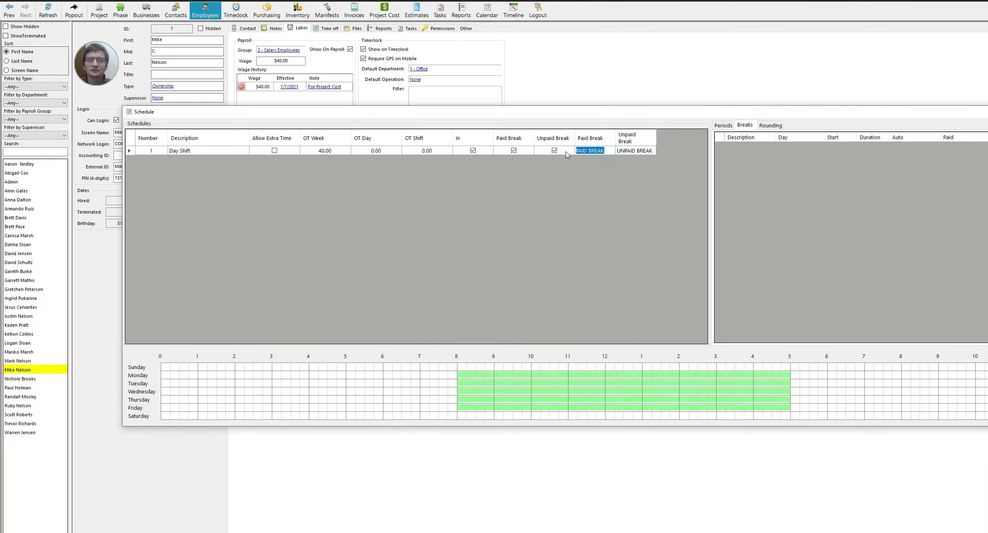
{"action": "type", "text": "Coffee Break"}
{"action": "left_click", "coordinate": [634, 152]}
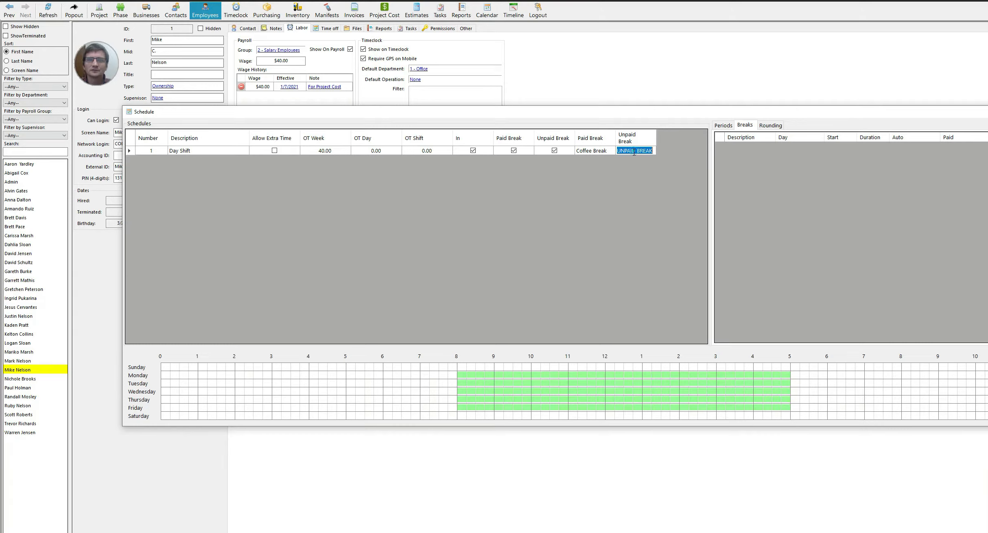
{"action": "type", "text": "Lunch Break"}
{"action": "key", "text": "Return"}
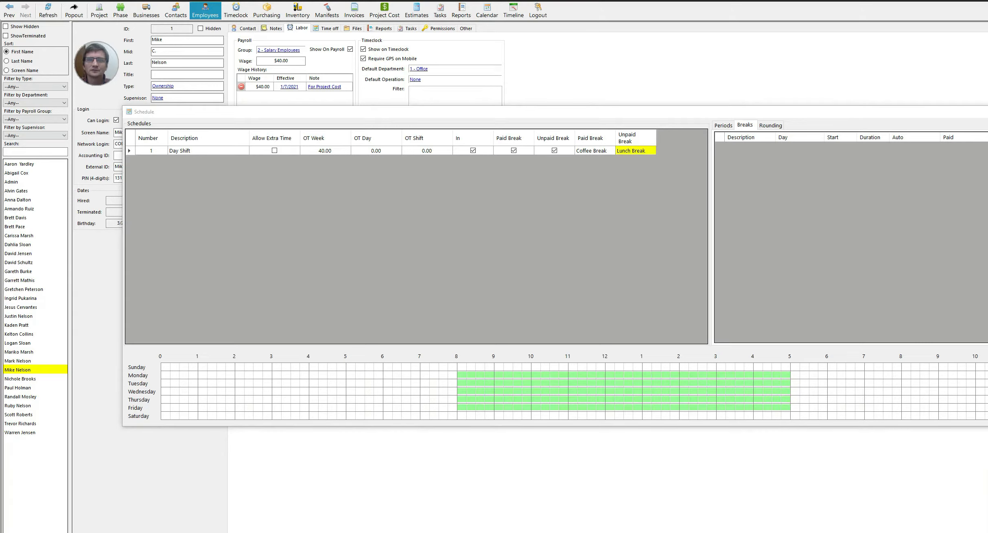
- Add a Monday break to the Day Shift schedule, starting at 12:00 PM with a duration of 60
{"action": "left_click_drag", "start_coordinate": [884, 109], "coordinate": [805, 70]}
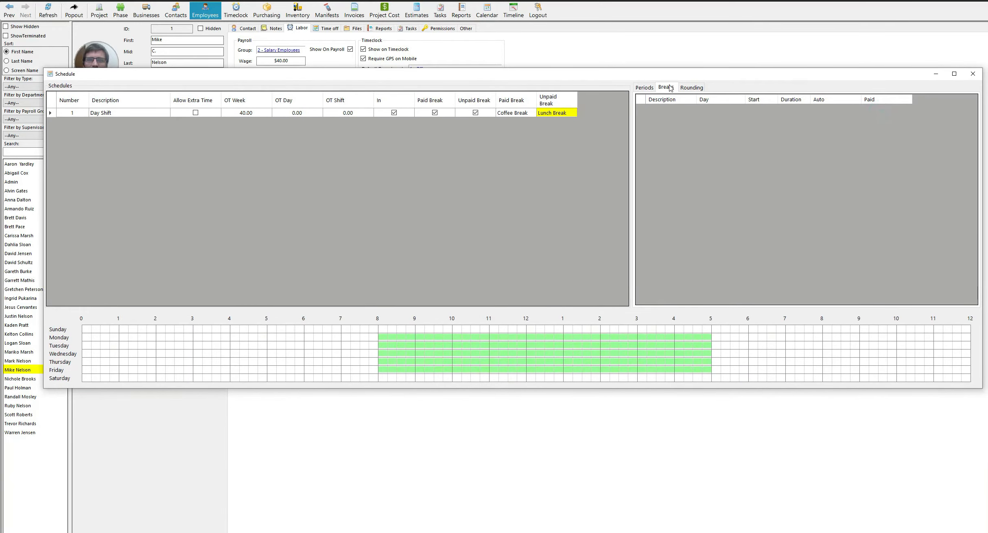
{"action": "right_click", "coordinate": [663, 116]}
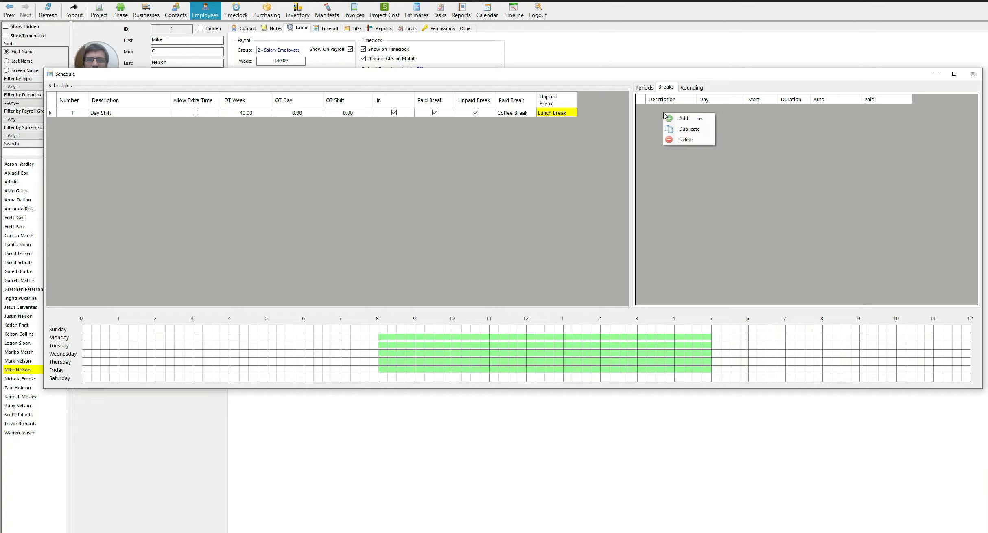
{"action": "left_click", "coordinate": [687, 121]}
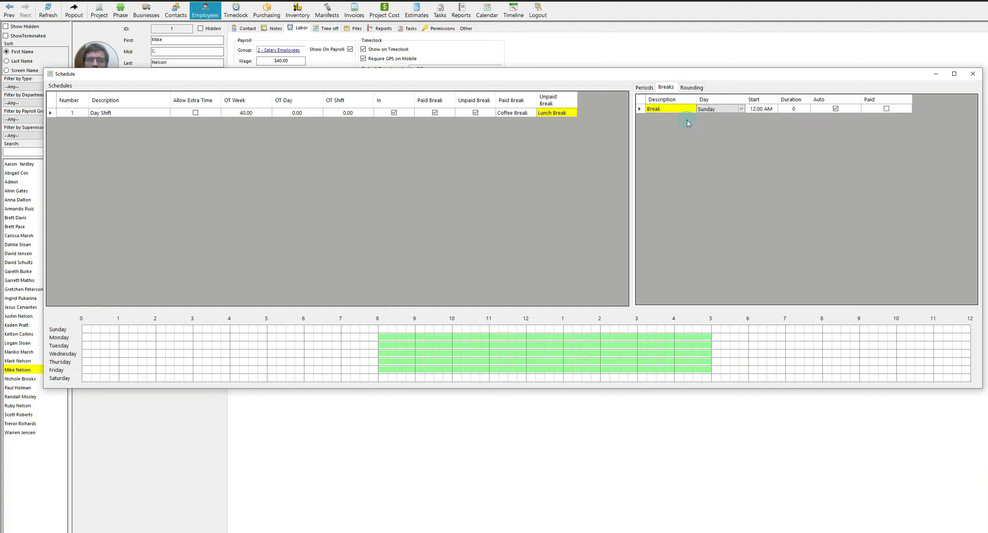
{"action": "left_click", "coordinate": [741, 109]}
{"action": "left_click", "coordinate": [713, 127]}
{"action": "left_click", "coordinate": [758, 112]}
{"action": "left_click", "coordinate": [760, 111]}
{"action": "left_click", "coordinate": [756, 111]}
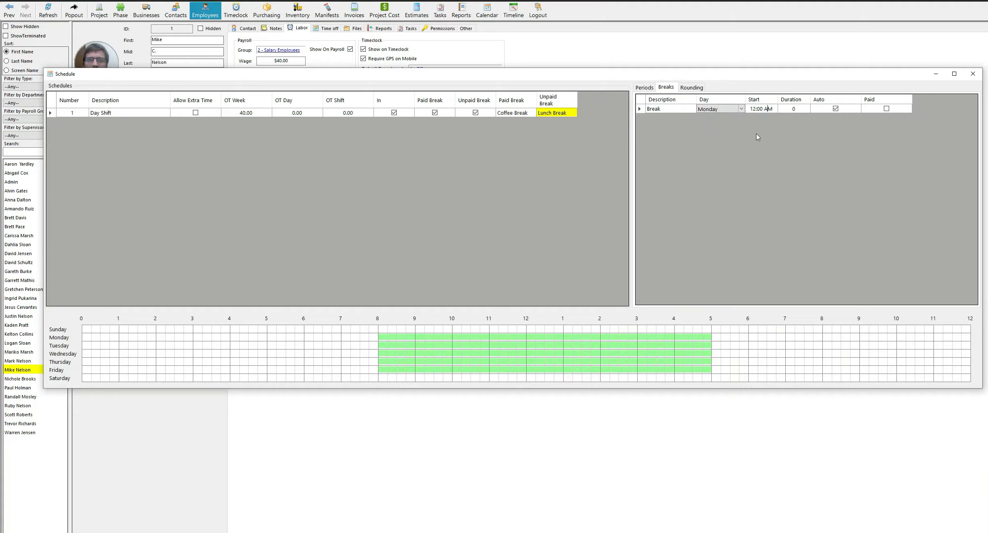
{"action": "type", "text": "P"}
{"action": "left_click", "coordinate": [792, 109]}
{"action": "left_click", "coordinate": [794, 110]}
{"action": "left_click", "coordinate": [797, 109]}
{"action": "left_click", "coordinate": [849, 131]}
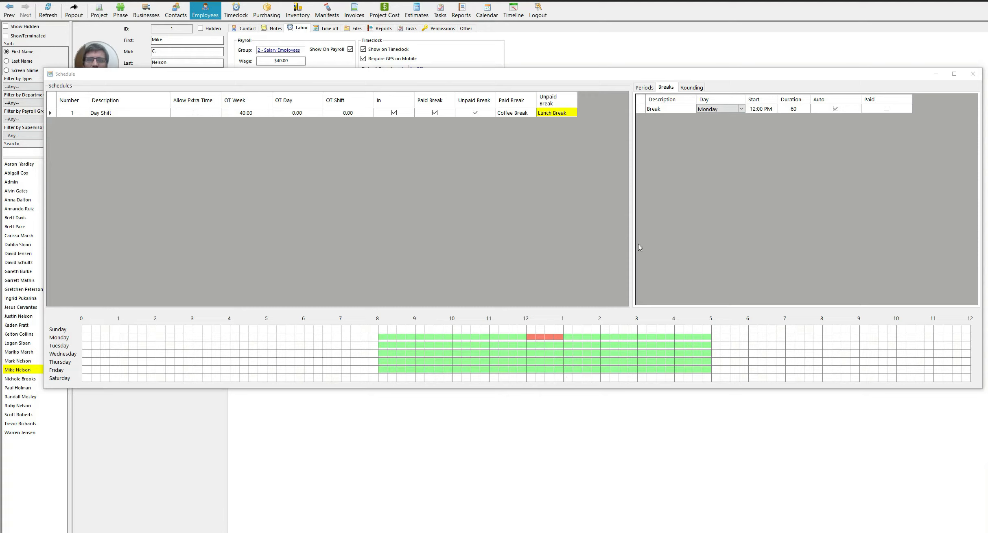
- Duplicate the Monday break to Tuesday, Wednesday, Thursday and Friday
{"action": "right_click", "coordinate": [683, 110]}
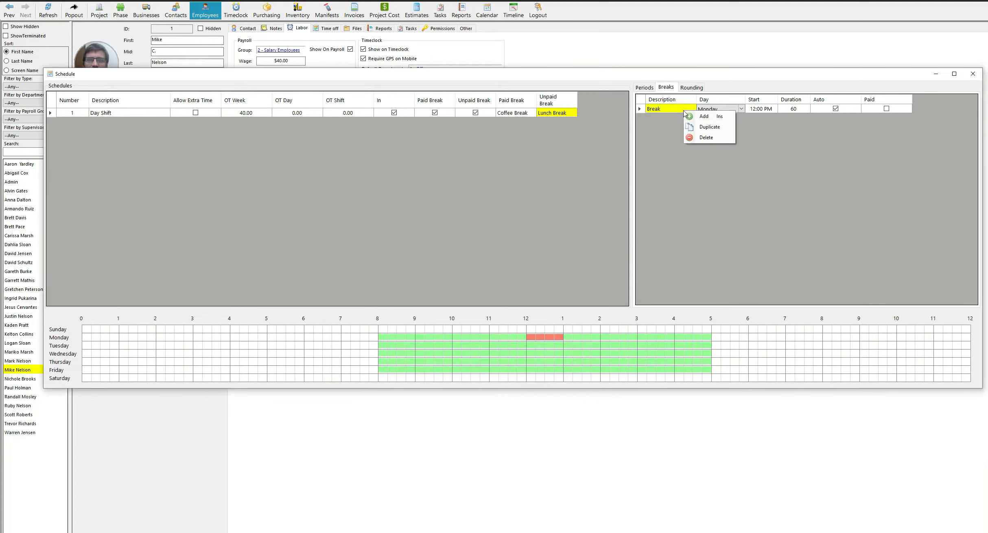
{"action": "left_click", "coordinate": [709, 128]}
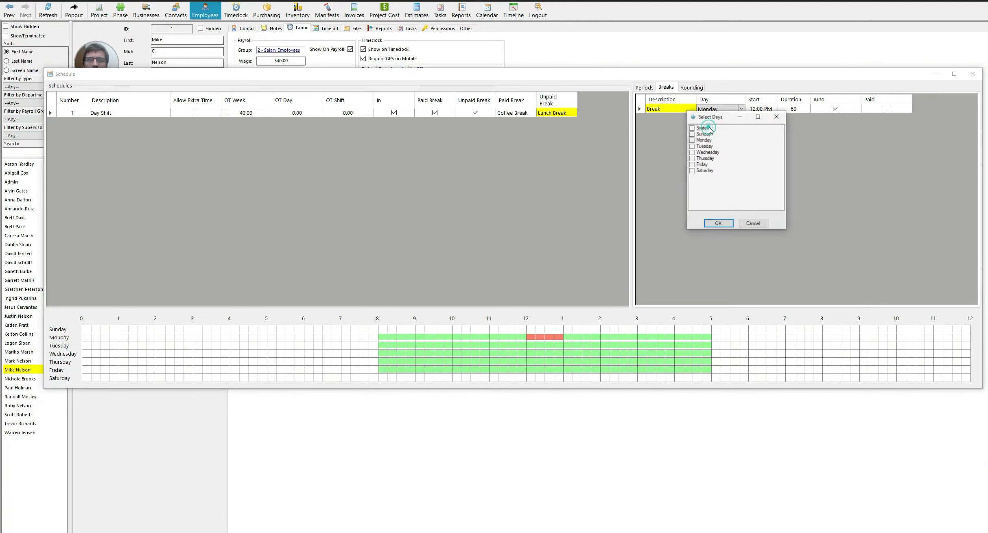
{"action": "left_click", "coordinate": [691, 146]}
{"action": "left_click", "coordinate": [691, 152]}
{"action": "left_click", "coordinate": [691, 159]}
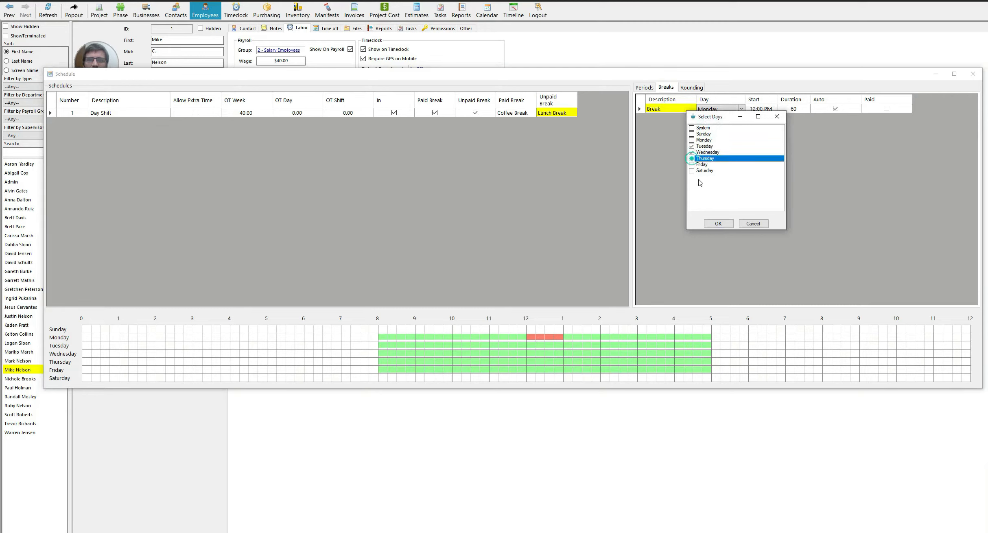
{"action": "left_click", "coordinate": [692, 164]}
{"action": "left_click", "coordinate": [718, 224]}
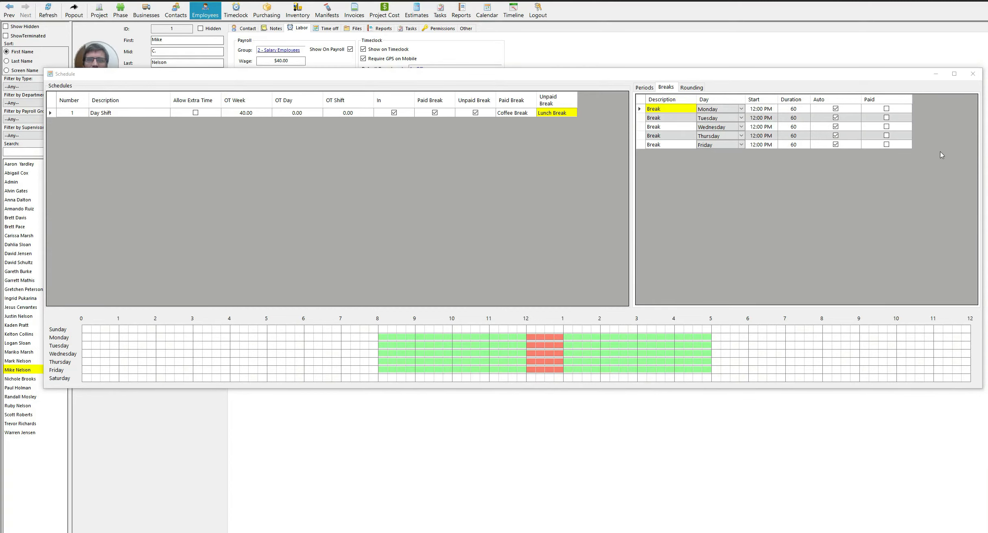
- Close the Schedule window and assign the Day Shift schedule to the employee
{"action": "left_click", "coordinate": [973, 74]}
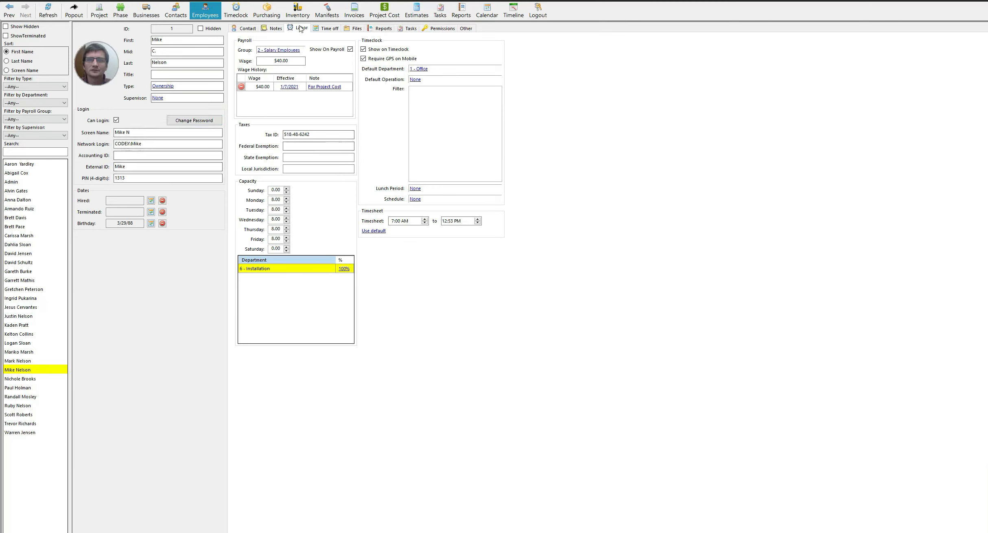
{"action": "left_click", "coordinate": [419, 199]}
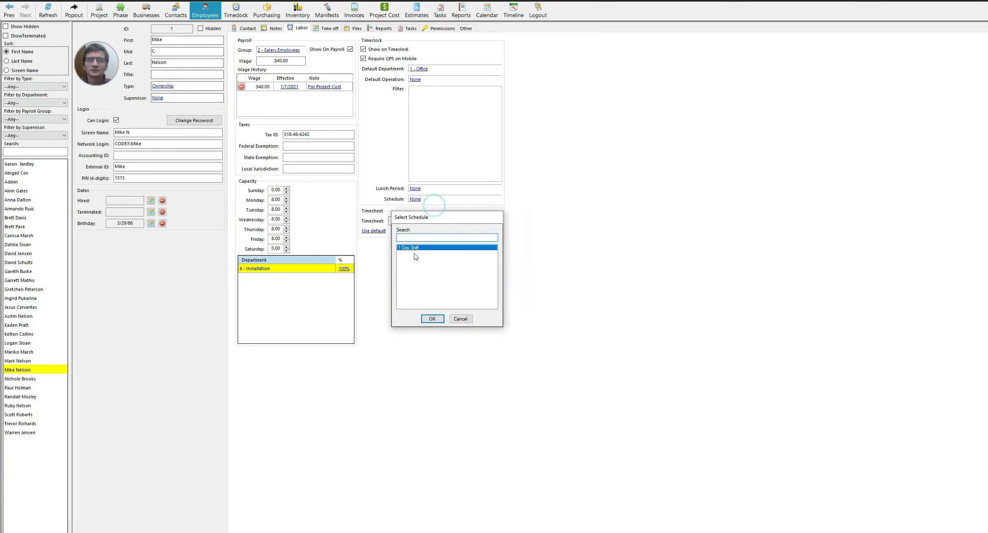
{"action": "left_click", "coordinate": [432, 319]}
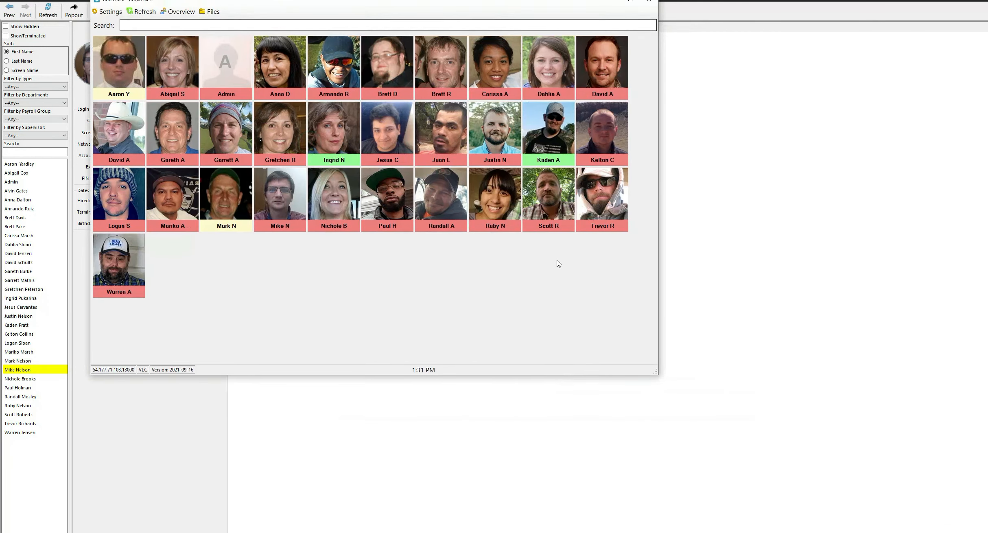
- Enlarge and reposition the Timeclock window, then clock the employee in and out several times to create test entries
{"action": "left_click_drag", "start_coordinate": [658, 375], "coordinate": [765, 436]}
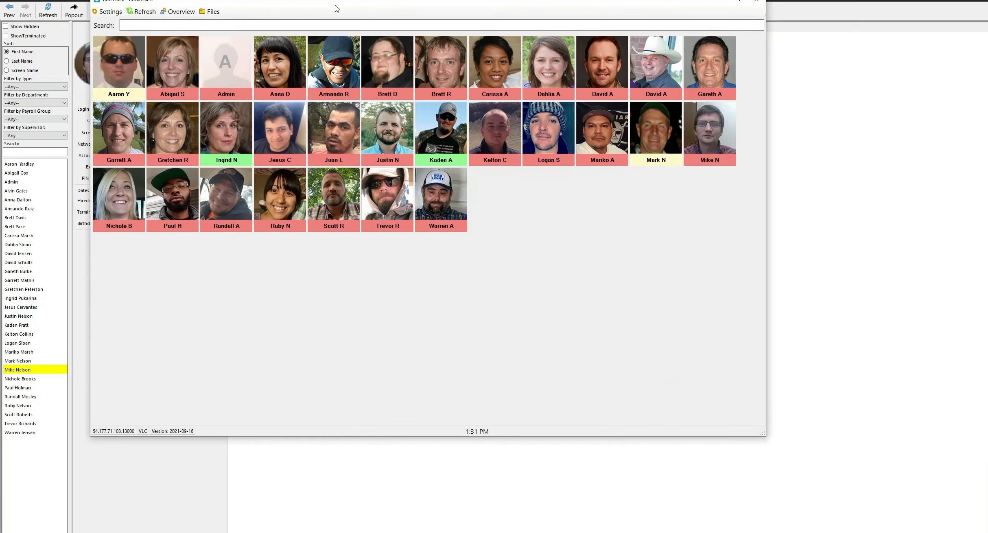
{"action": "left_click", "coordinate": [318, 8]}
{"action": "left_click_drag", "start_coordinate": [281, 1], "coordinate": [314, 63]}
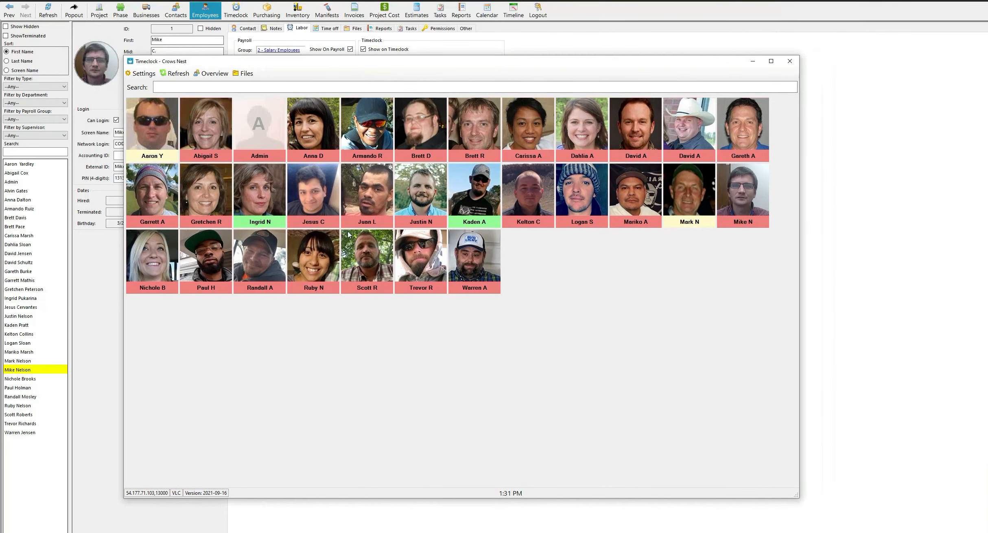
{"action": "left_click", "coordinate": [742, 206]}
{"action": "left_click", "coordinate": [741, 206]}
{"action": "left_click", "coordinate": [726, 224]}
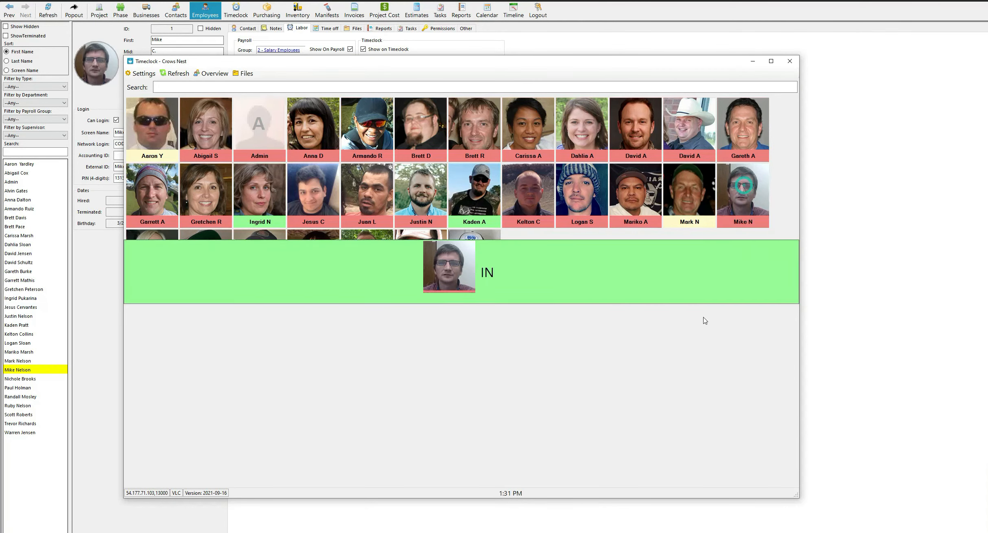
{"action": "left_click", "coordinate": [742, 190]}
{"action": "left_click", "coordinate": [748, 199]}
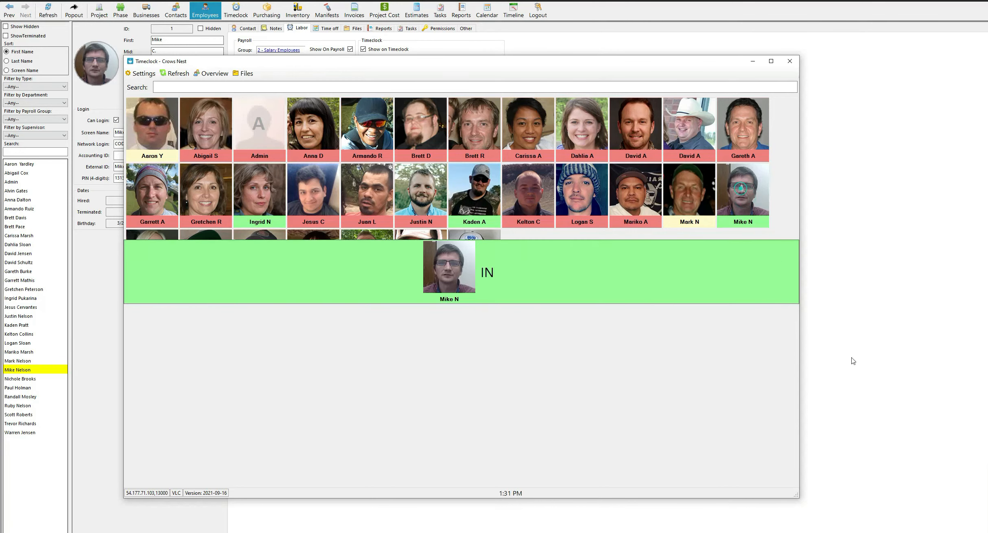
{"action": "left_click", "coordinate": [776, 254]}
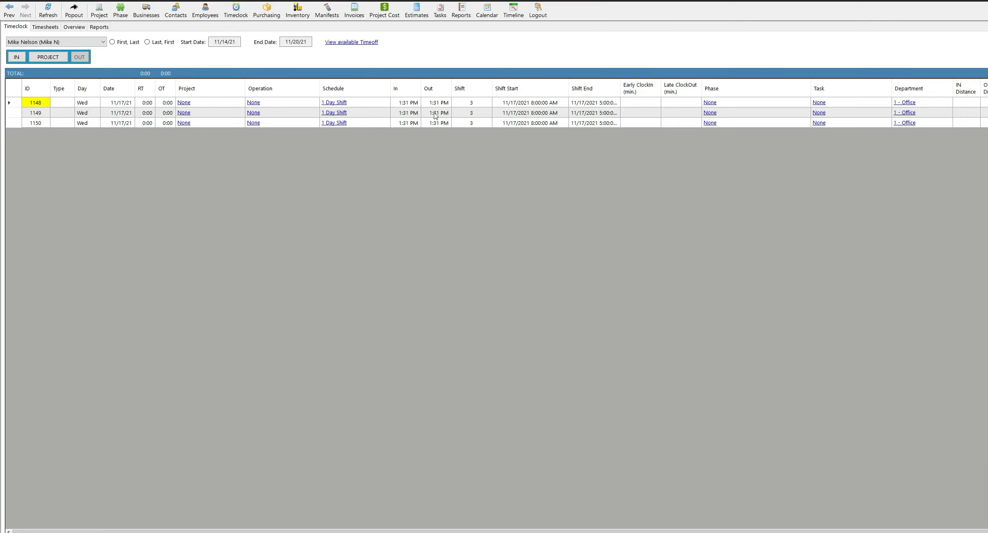
- Compare the shift number on the employee's timeclock entries with the Wednesday period in the Day Shift schedule
{"action": "left_click", "coordinate": [479, 104]}
{"action": "left_click", "coordinate": [479, 114]}
{"action": "left_click", "coordinate": [477, 104]}
{"action": "left_click_drag", "start_coordinate": [987, 147], "coordinate": [321, 144]}
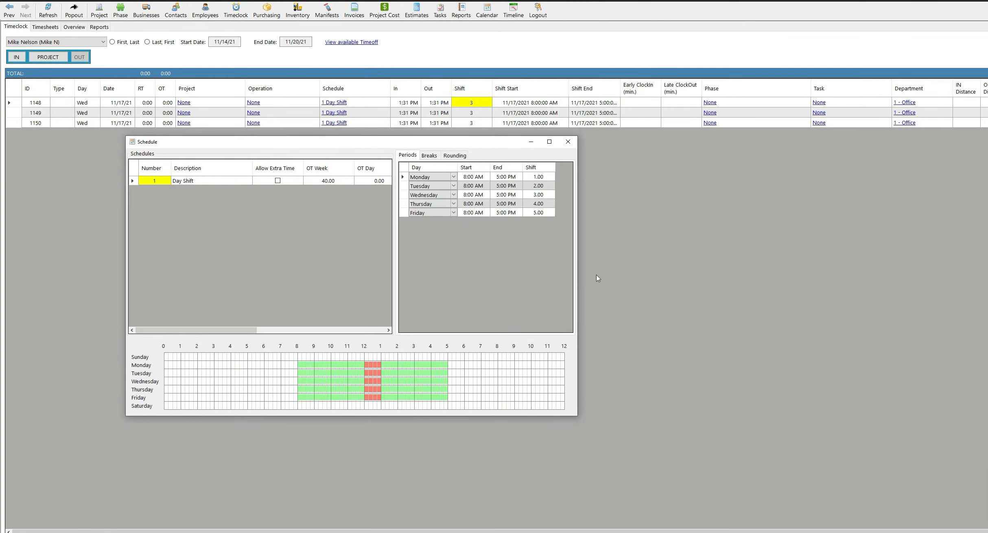
{"action": "left_click", "coordinate": [540, 195]}
- Widen the Shift End column to show full end times, and review the Day Shift schedule's periods again
{"action": "left_click_drag", "start_coordinate": [620, 85], "coordinate": [633, 85]}
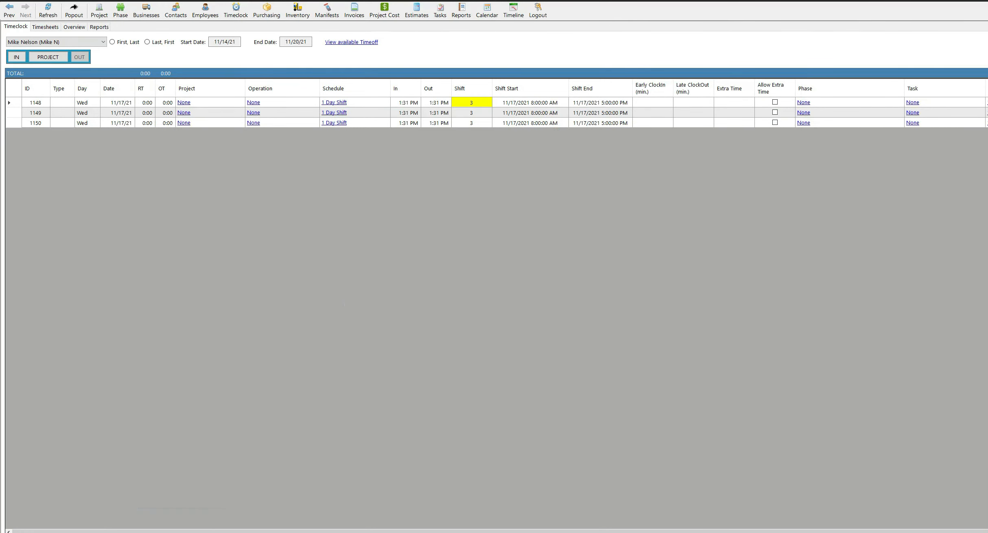
{"action": "left_click", "coordinate": [399, 532]}
{"action": "left_click_drag", "start_coordinate": [559, 155], "coordinate": [631, 145]}
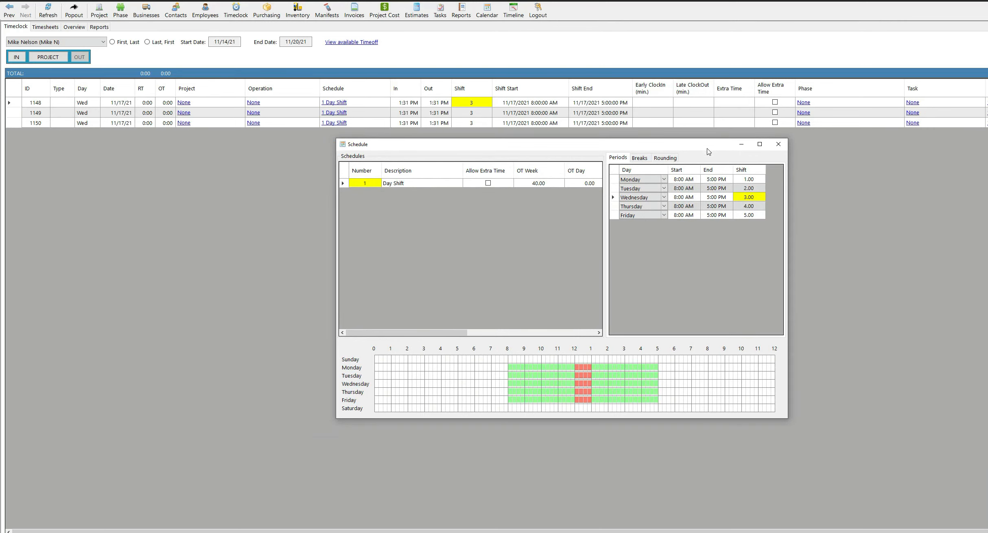
{"action": "key", "text": "Escape"}
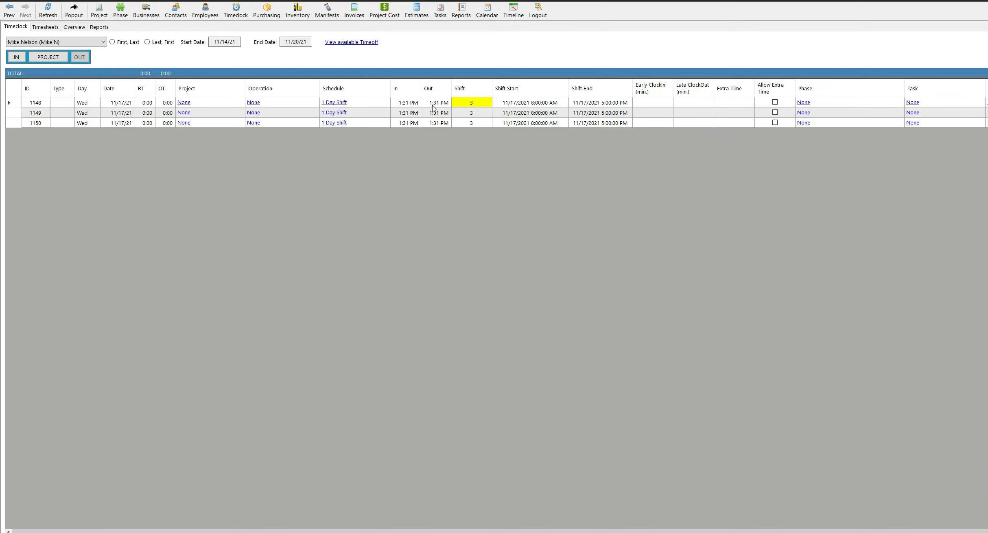
- Edit the first timeclock entry to clock in at 7:50 AM and out at 10:31 AM
{"action": "right_click", "coordinate": [416, 103]}
{"action": "left_click", "coordinate": [436, 118]}
{"action": "left_click", "coordinate": [461, 159]}
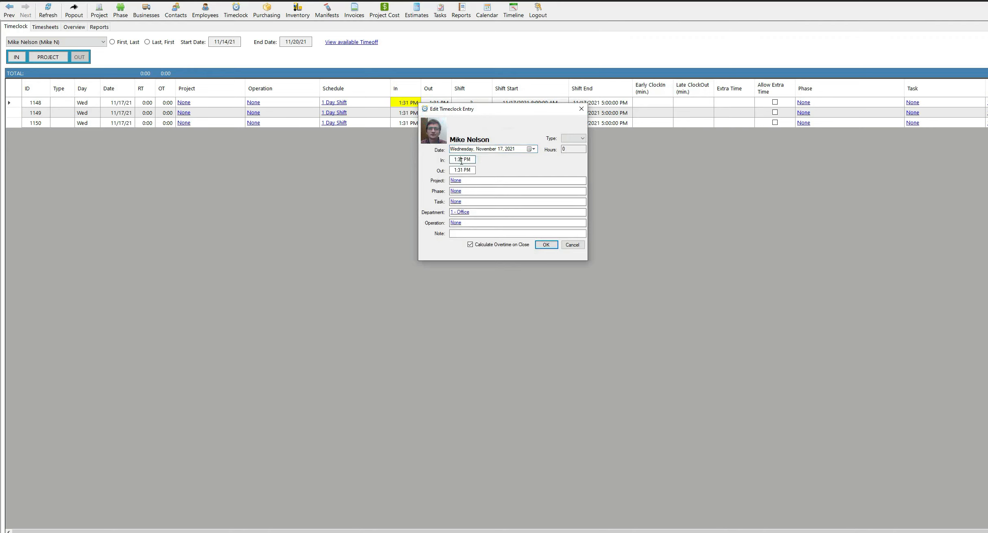
{"action": "type", "text": "7"}
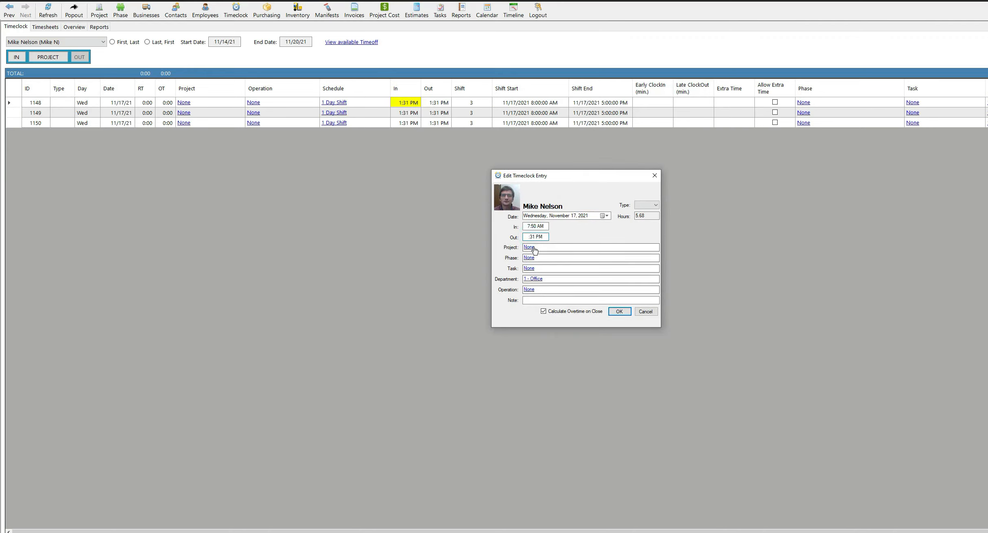
{"action": "type", "text": "10"}
{"action": "type", "text": "a"}
{"action": "left_click", "coordinate": [619, 311]}
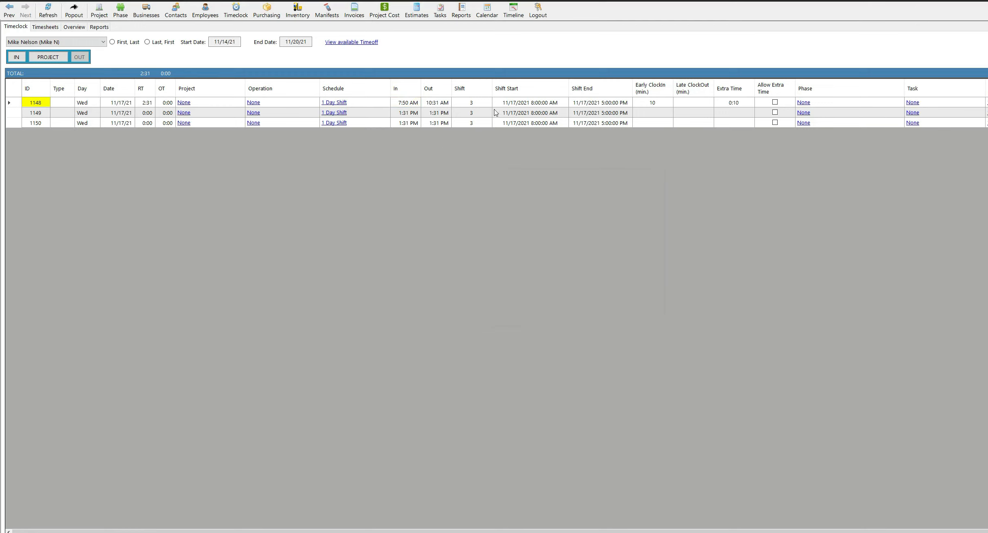
- Examine the first entry's early clock-in minutes and extra time, comparing its clock-in time with the shift start
{"action": "left_click", "coordinate": [426, 105]}
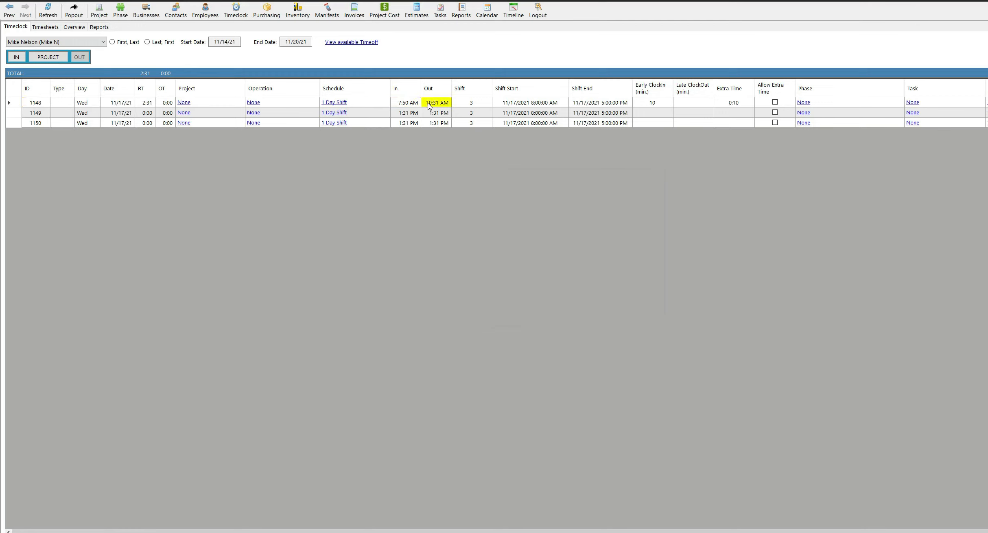
{"action": "left_click", "coordinate": [659, 104]}
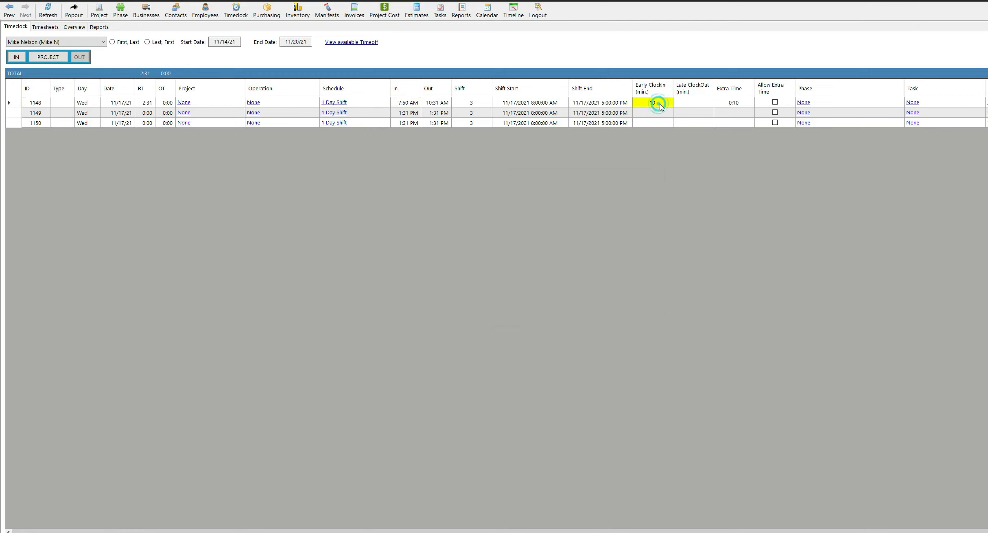
{"action": "left_click", "coordinate": [738, 104]}
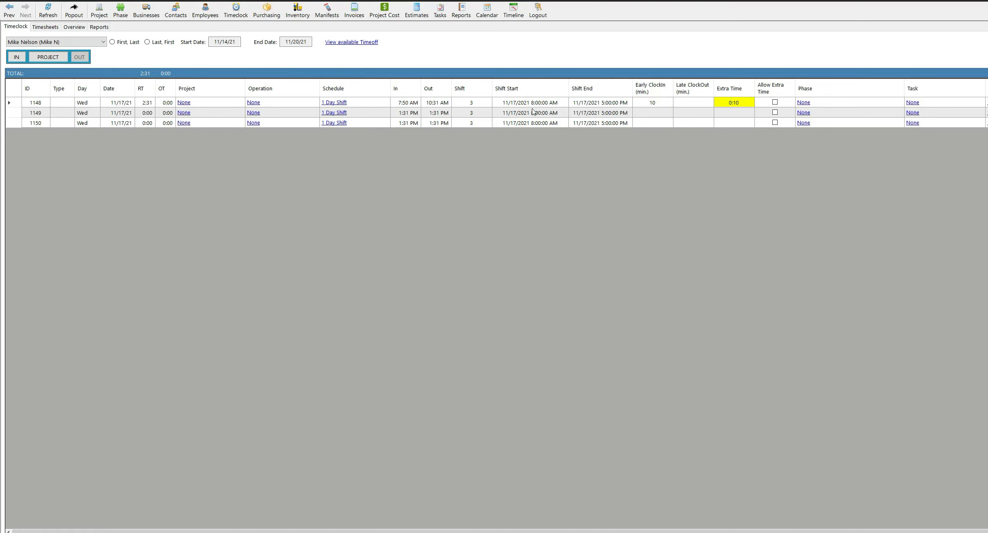
{"action": "left_click", "coordinate": [412, 104]}
{"action": "left_click", "coordinate": [537, 104]}
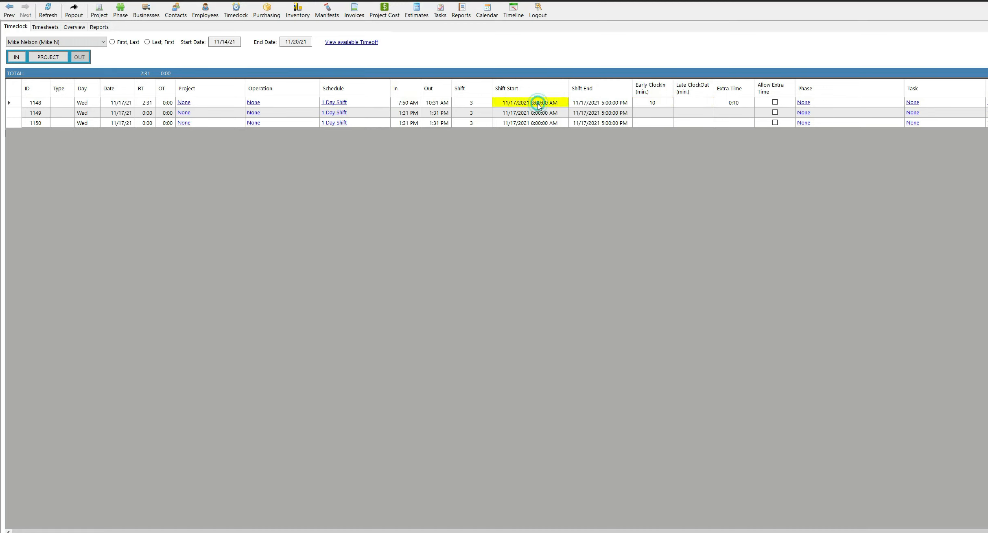
- Edit the second timeclock entry to clock in at 10:31 AM and out at 5:31 PM
{"action": "left_click", "coordinate": [412, 116]}
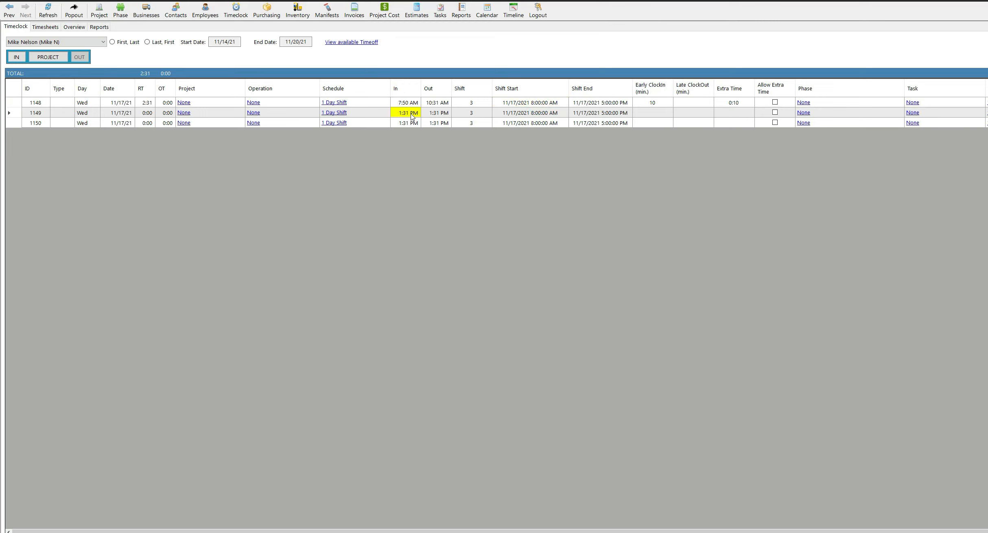
{"action": "right_click", "coordinate": [411, 115]}
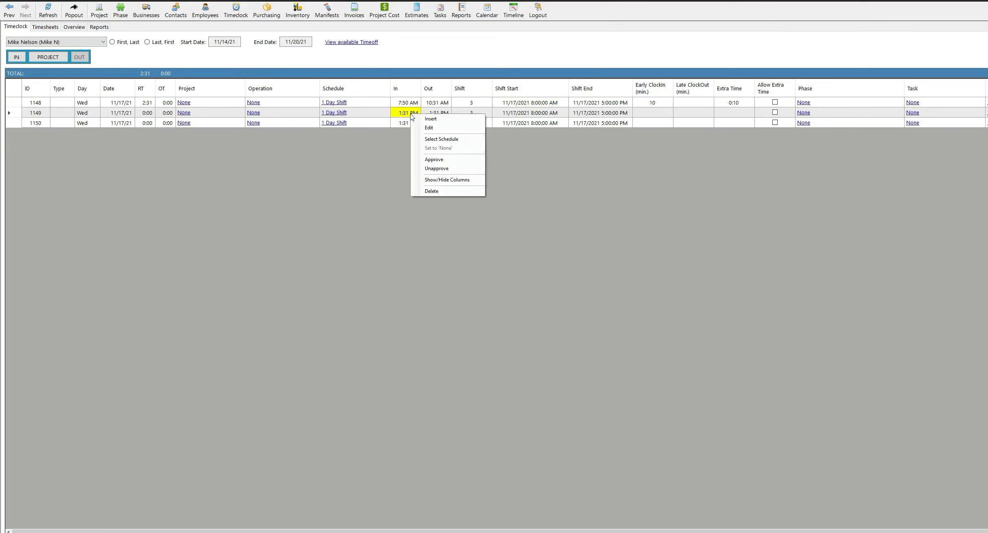
{"action": "left_click", "coordinate": [429, 127]}
{"action": "left_click", "coordinate": [398, 200]}
{"action": "type", "text": "0"}
{"action": "left_click", "coordinate": [399, 210]}
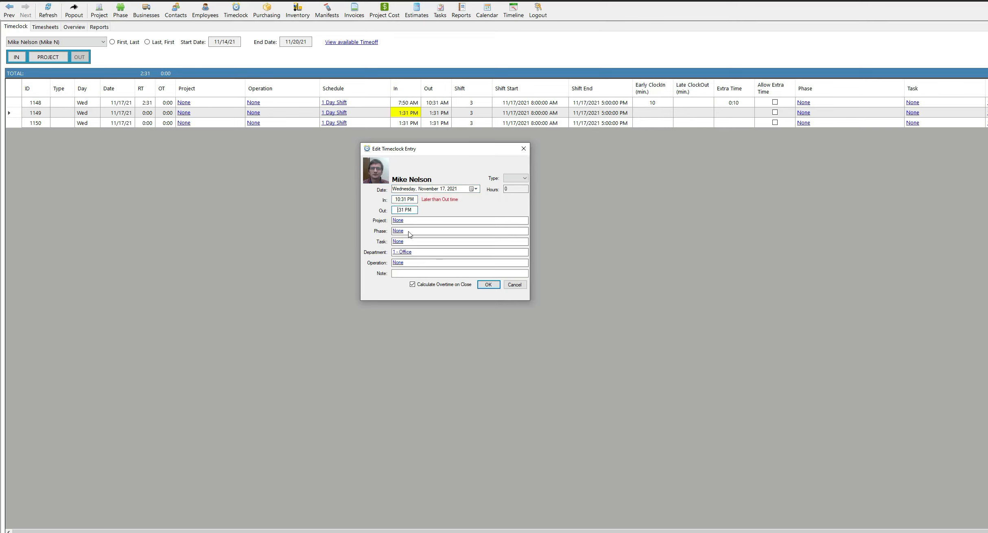
{"action": "type", "text": "5"}
{"action": "left_click", "coordinate": [491, 285]}
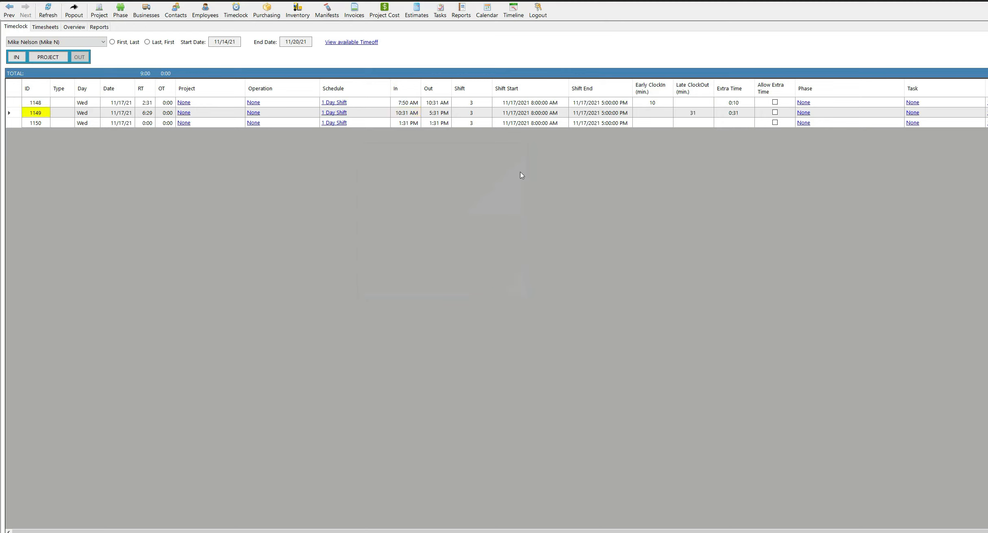
- Check the second entry's late clock-out minutes against the Wednesday end time in the Day Shift schedule
{"action": "left_click", "coordinate": [696, 115]}
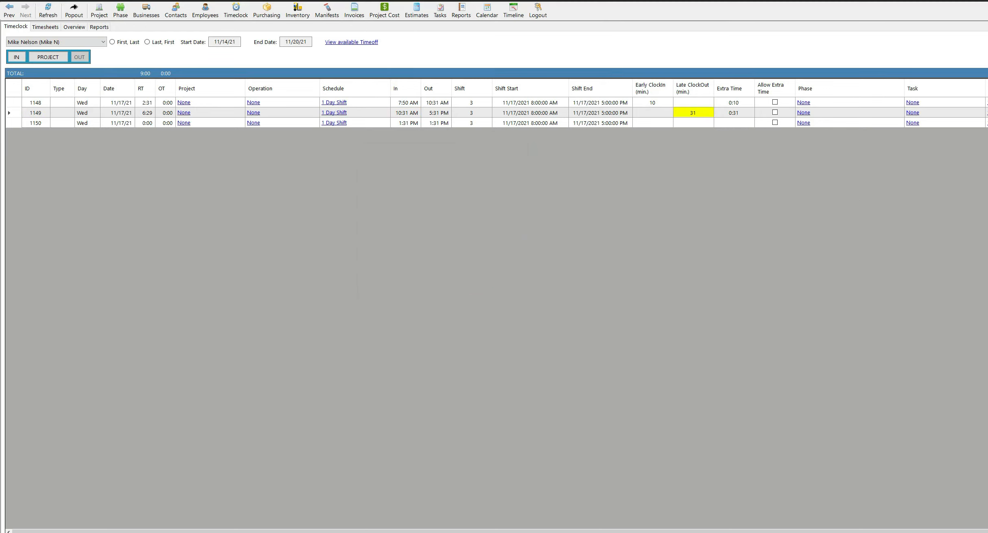
{"action": "left_click_drag", "start_coordinate": [987, 202], "coordinate": [659, 158]}
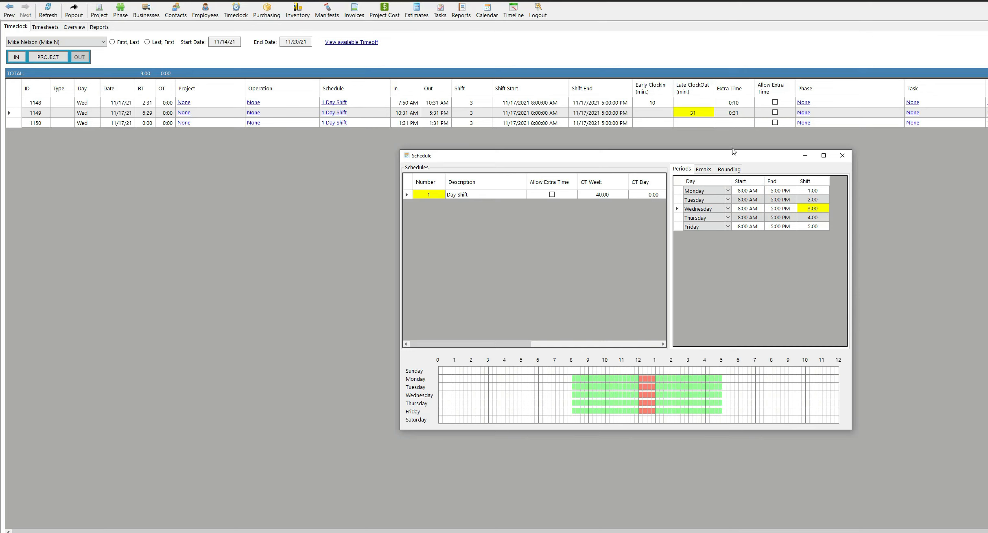
{"action": "left_click_drag", "start_coordinate": [728, 158], "coordinate": [751, 170]}
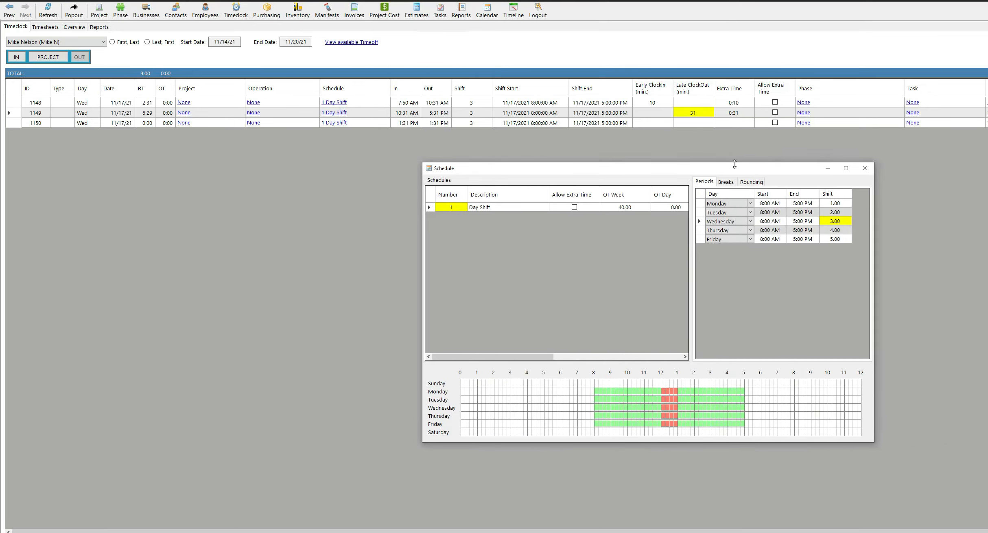
- Delete the third timeclock entry and confirm the deletion
{"action": "left_click", "coordinate": [662, 124]}
{"action": "right_click", "coordinate": [662, 124]}
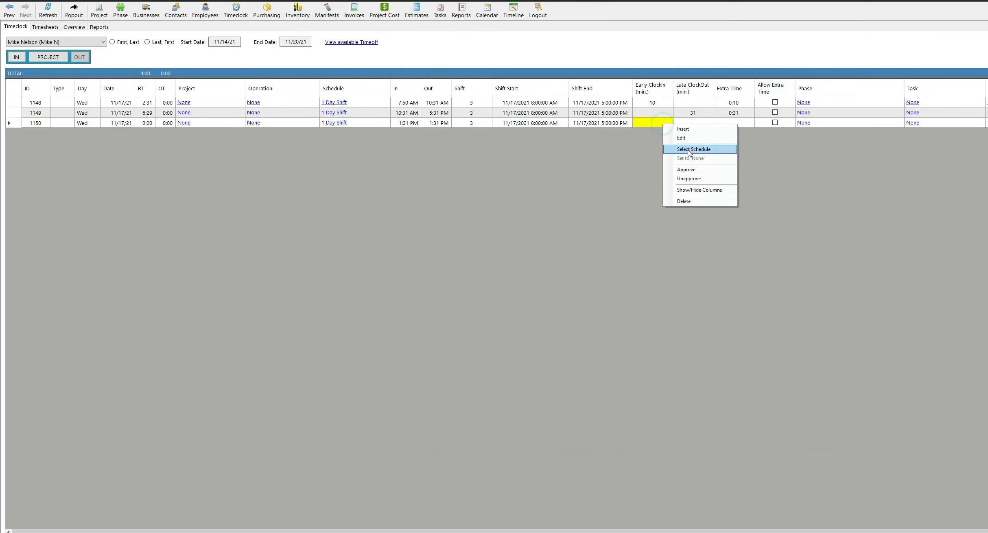
{"action": "left_click", "coordinate": [695, 204]}
{"action": "left_click", "coordinate": [697, 153]}
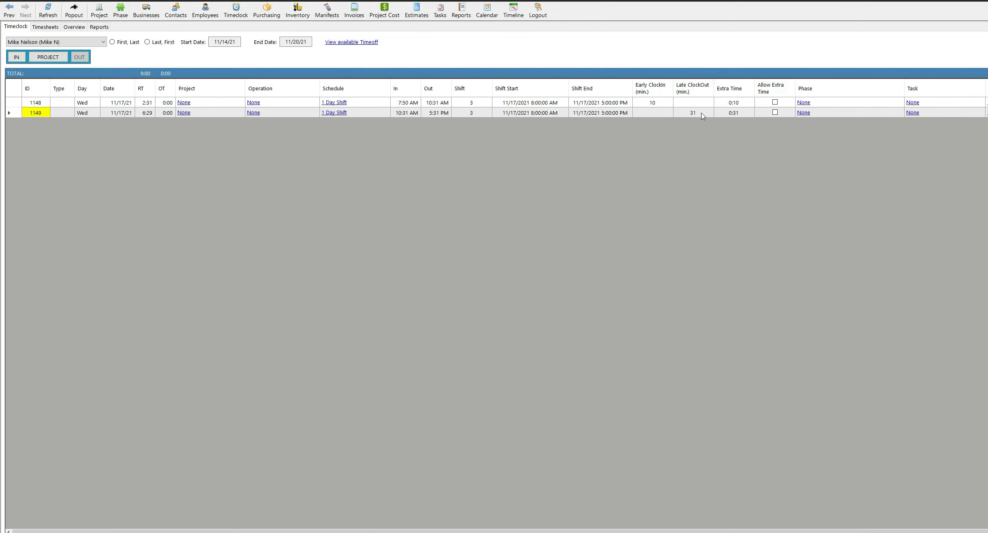
- Review the Day Shift schedule, allow extra time on both remaining timeclock entries, and refresh the hours
{"action": "left_click", "coordinate": [334, 113]}
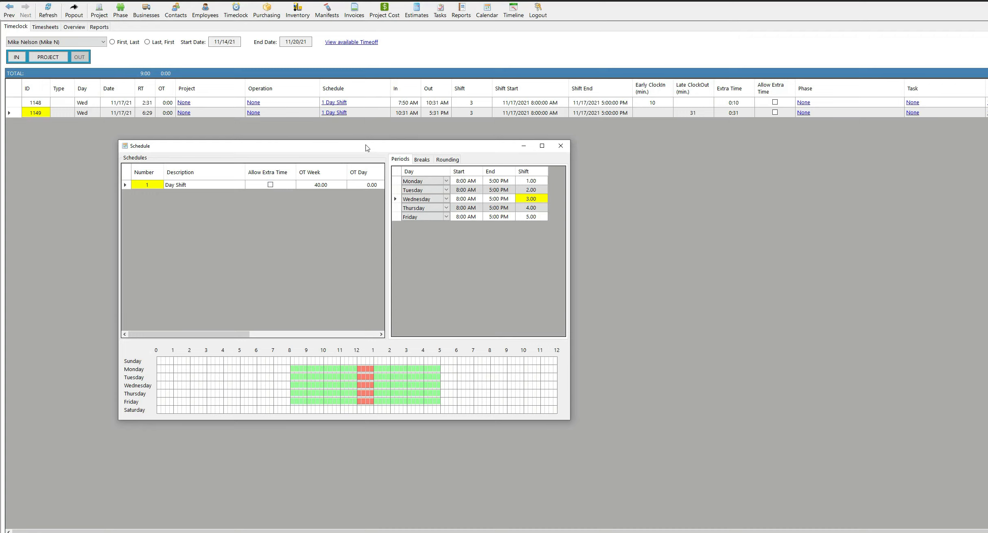
{"action": "left_click", "coordinate": [561, 146]}
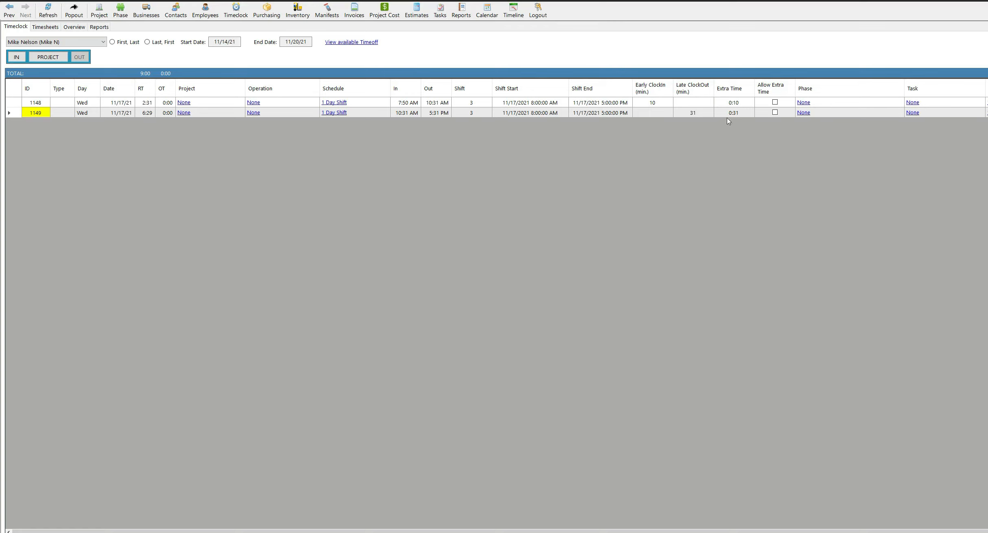
{"action": "left_click", "coordinate": [775, 103]}
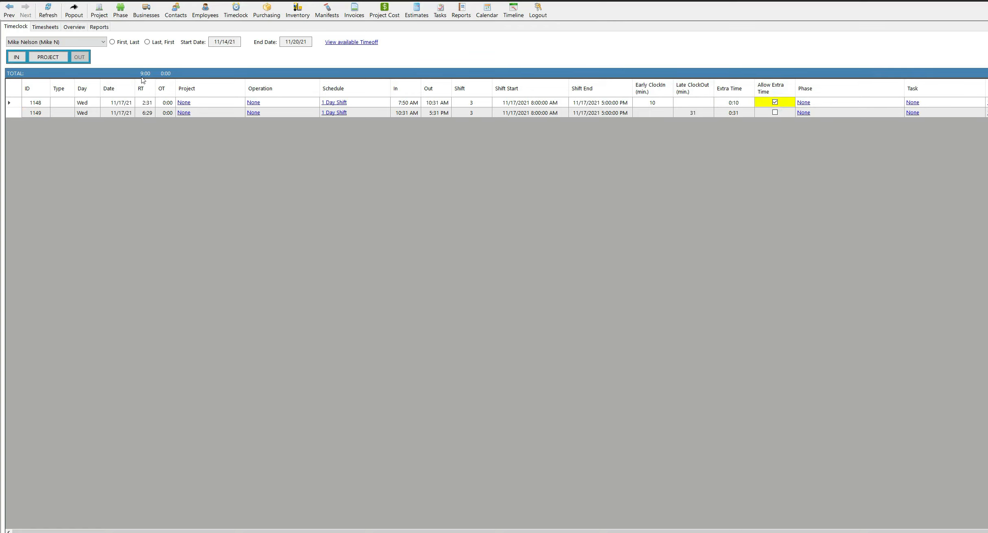
{"action": "left_click", "coordinate": [775, 113]}
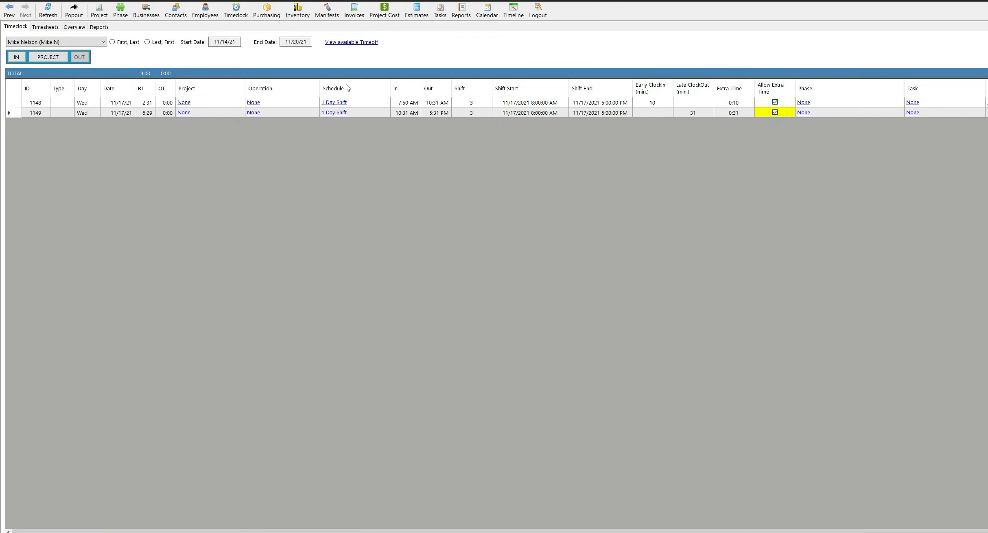
{"action": "left_click", "coordinate": [49, 12]}
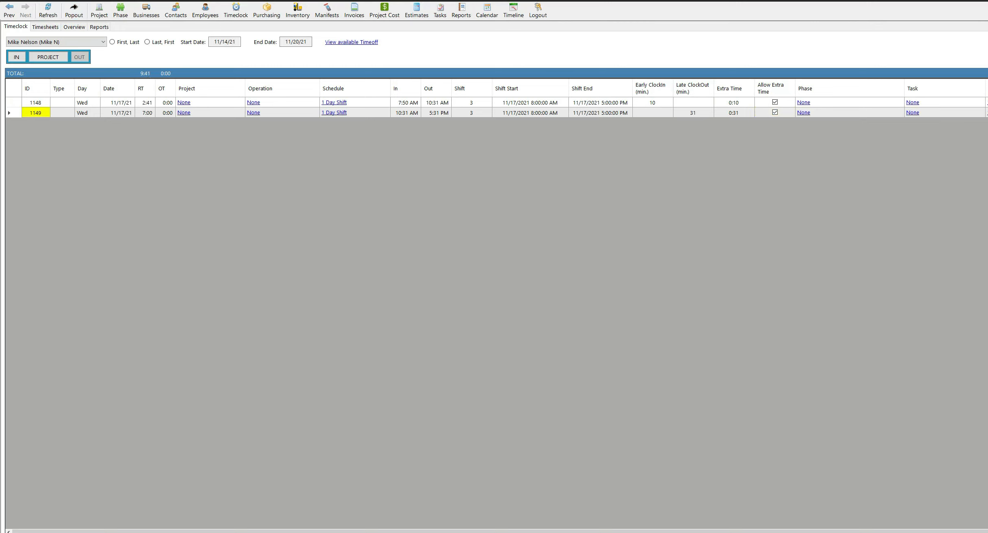
- Bring up the Schedule window, widen it, and show the Day Shift schedule's rounding settings
{"action": "key", "text": "alt+Tab"}
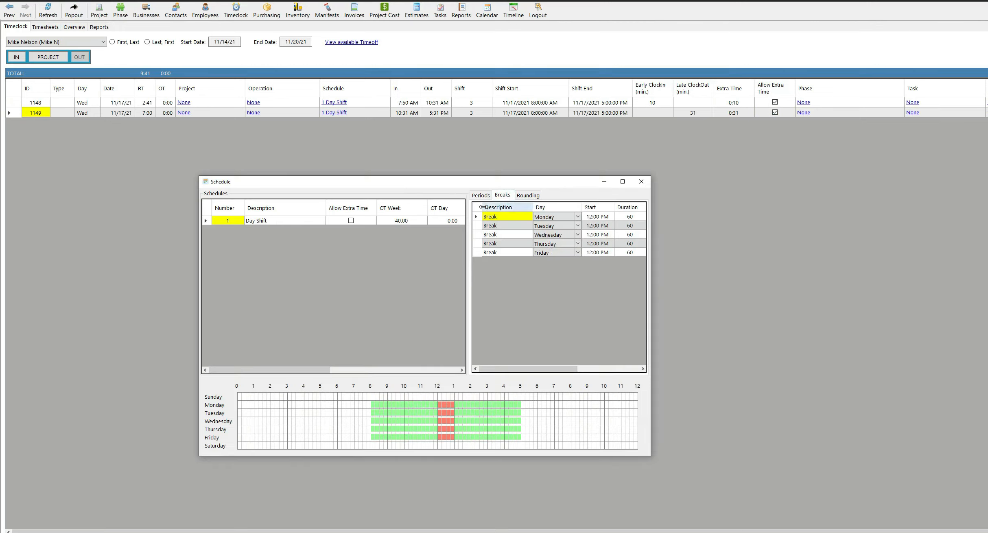
{"action": "left_click_drag", "start_coordinate": [456, 180], "coordinate": [504, 166]}
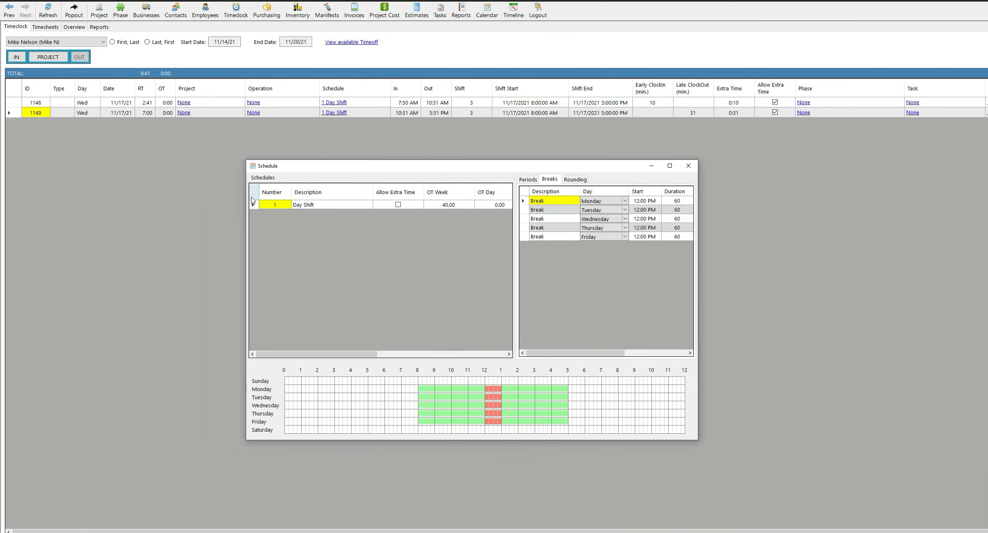
{"action": "left_click_drag", "start_coordinate": [246, 191], "coordinate": [84, 192]}
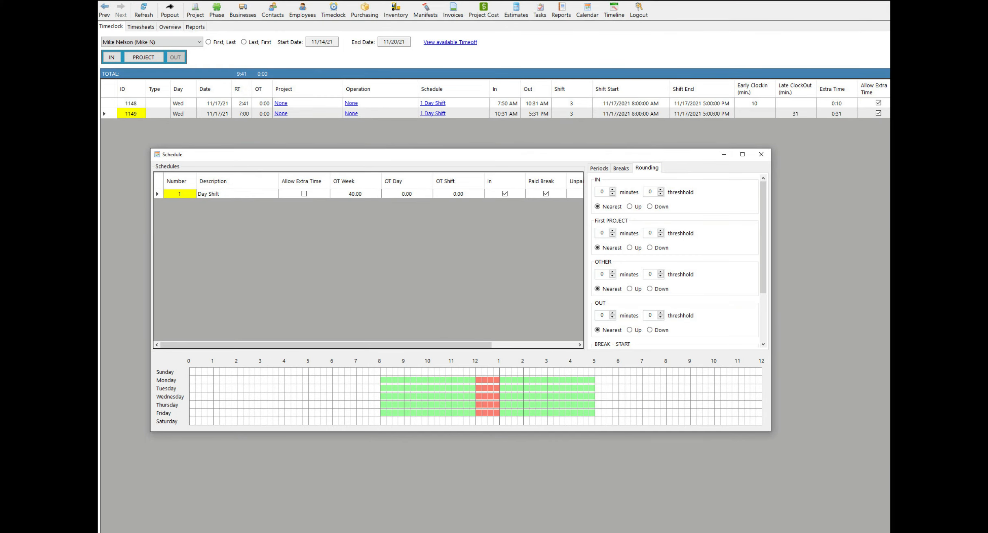